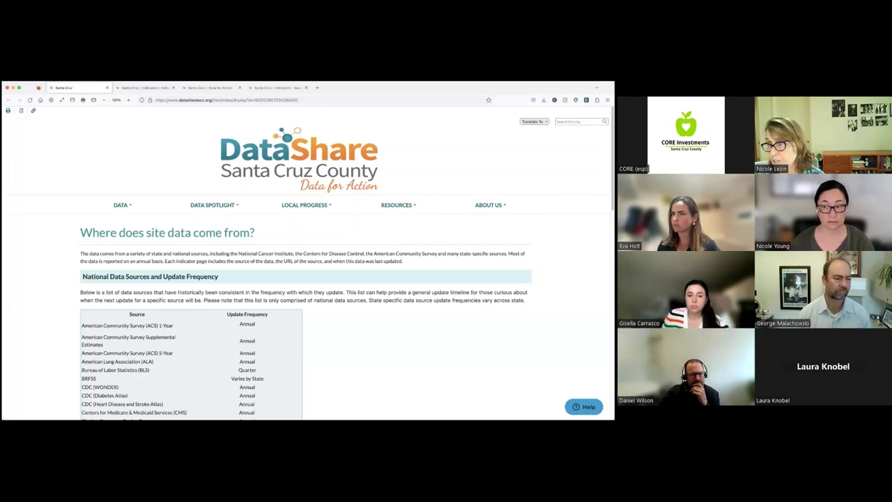
- Review the National Data Sources and Update Frequency table on the page explaining where the site data comes from
scroll(307, 278, down, 1)
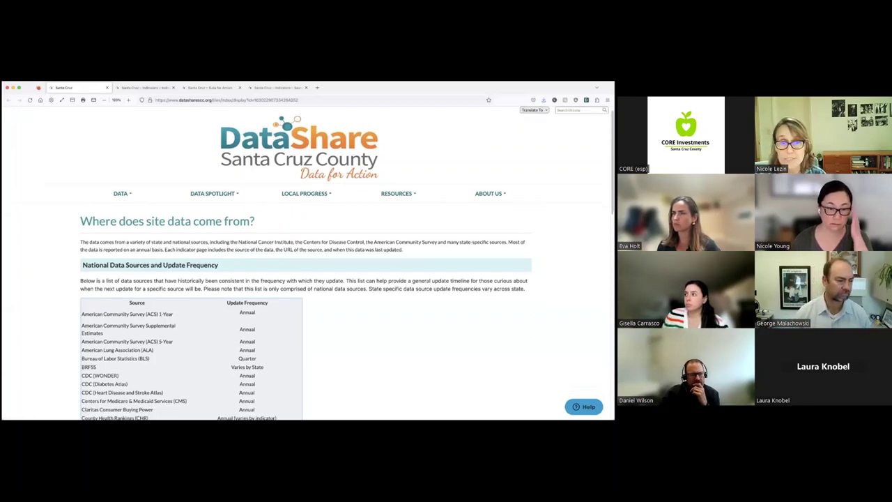
scroll(307, 265, down, 2)
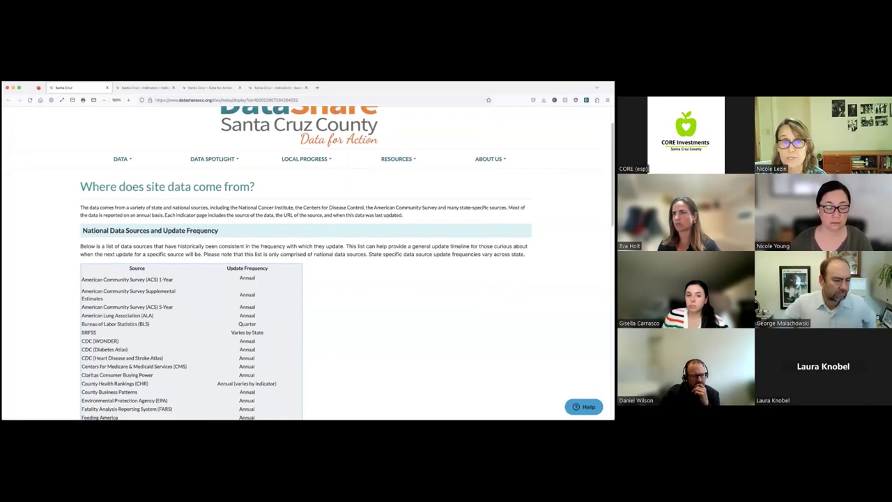
scroll(306, 265, down, 3)
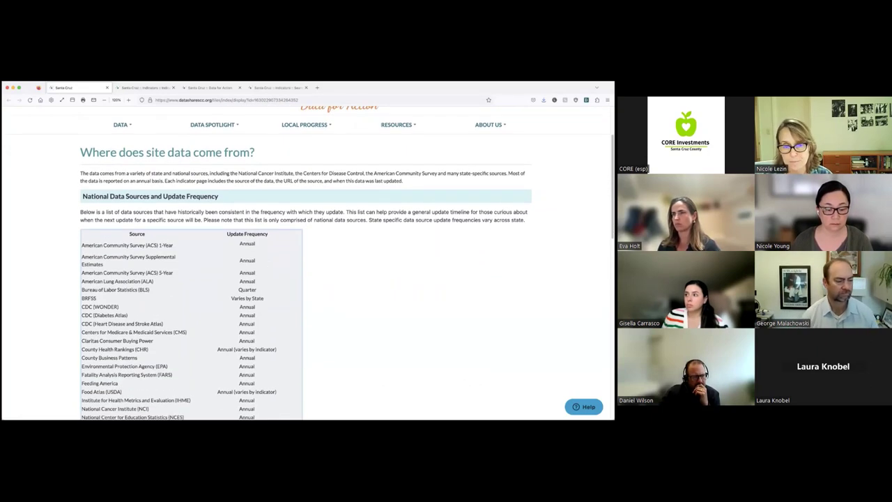
scroll(307, 264, down, 2)
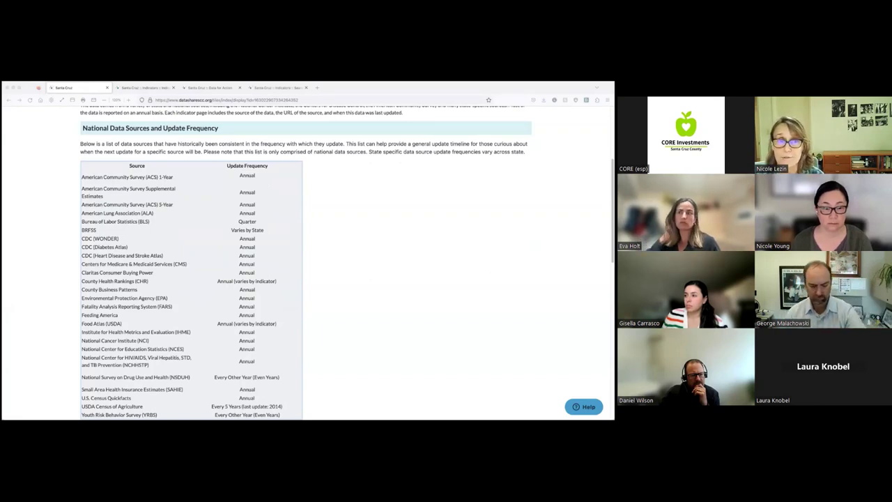
- Open the Indicators by Location Level page of the DataShare Santa Cruz County site
click(138, 88)
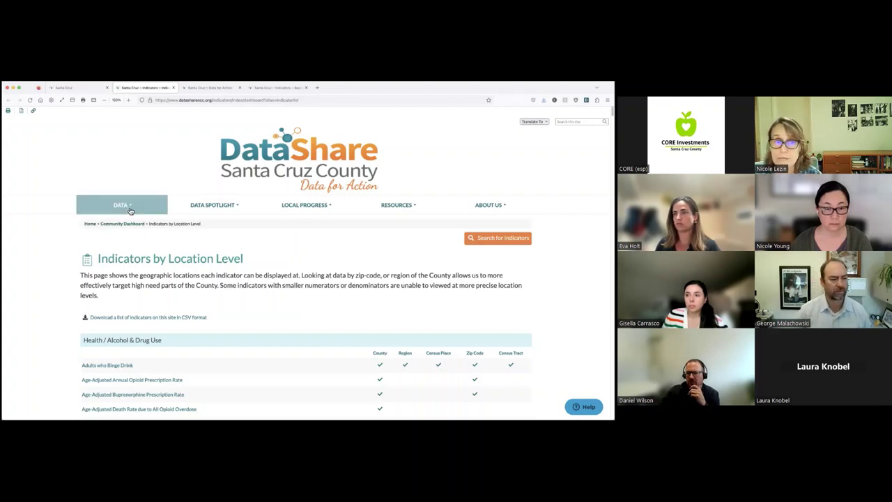
mouse_move(130, 210)
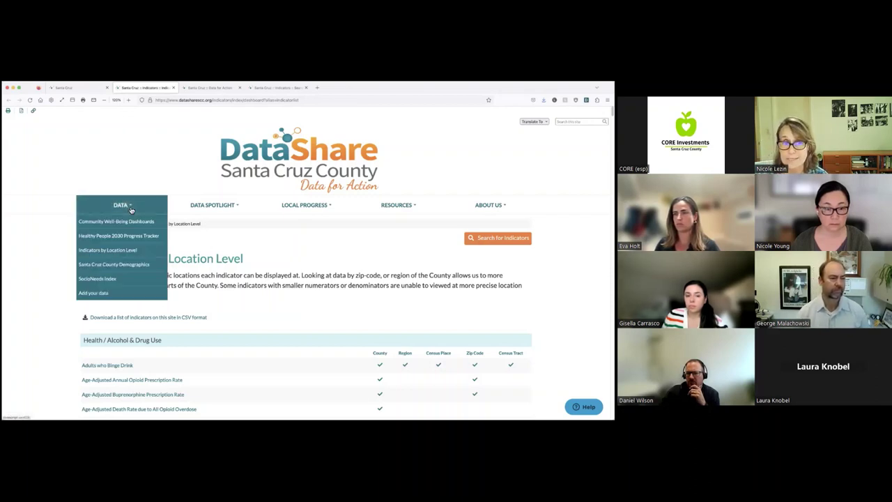
click(125, 253)
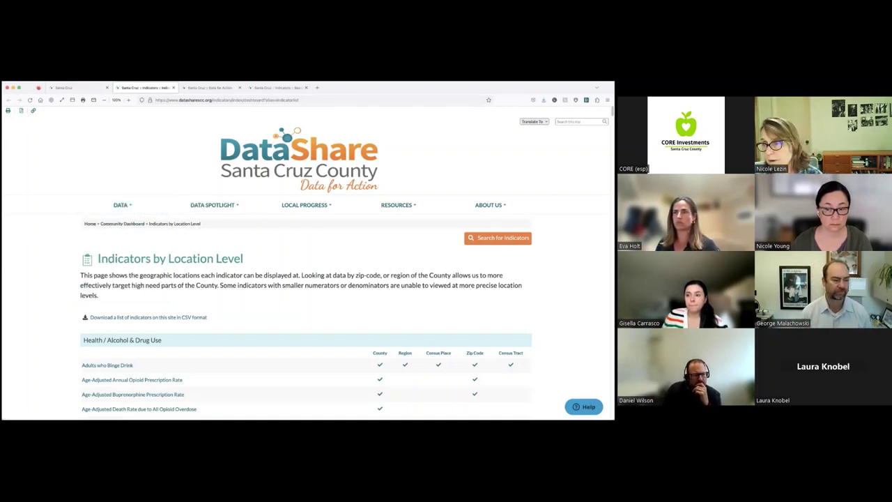
- Examine which geographic levels are available for the Alcohol & Drug Use and Cancer indicators
scroll(307, 265, down, 2)
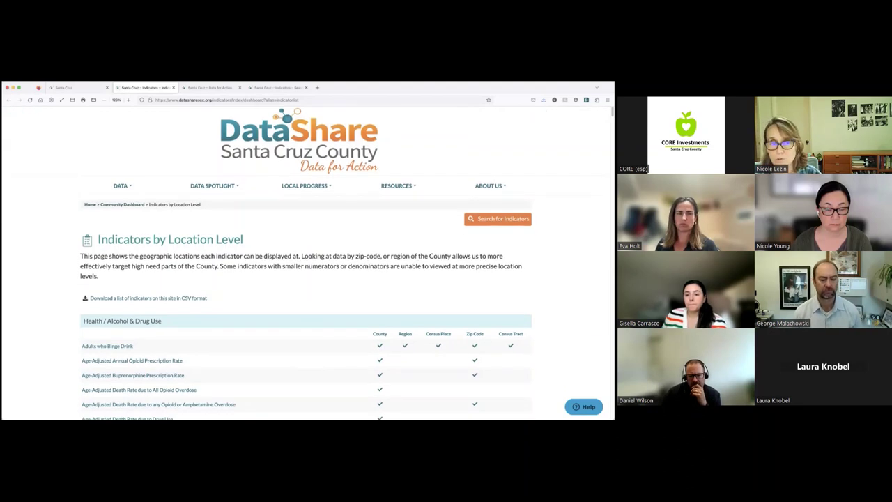
scroll(307, 265, down, 2)
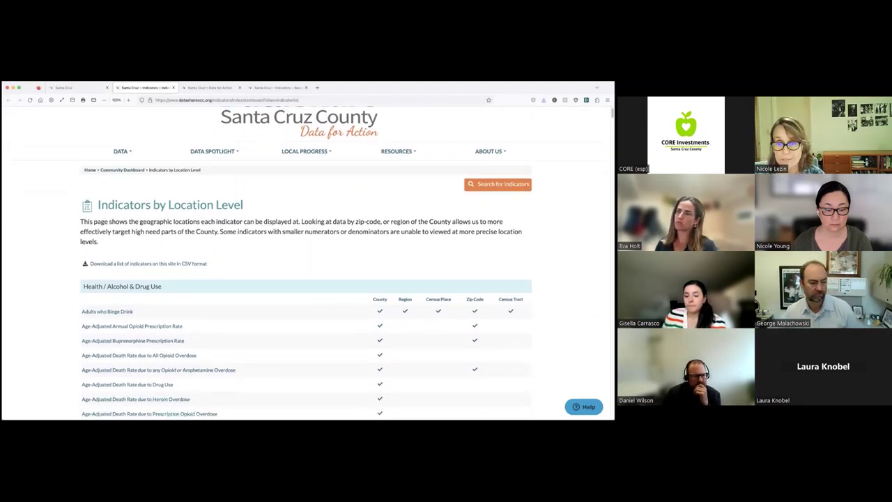
scroll(408, 265, down, 2)
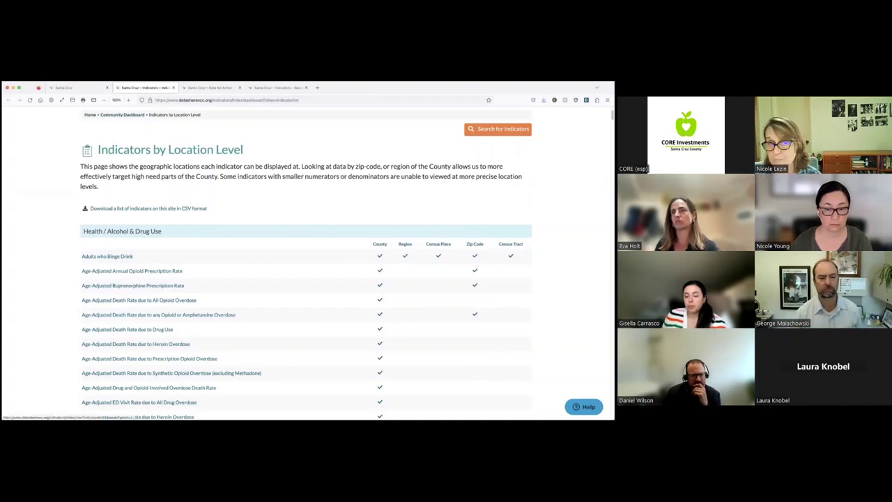
scroll(325, 339, down, 8)
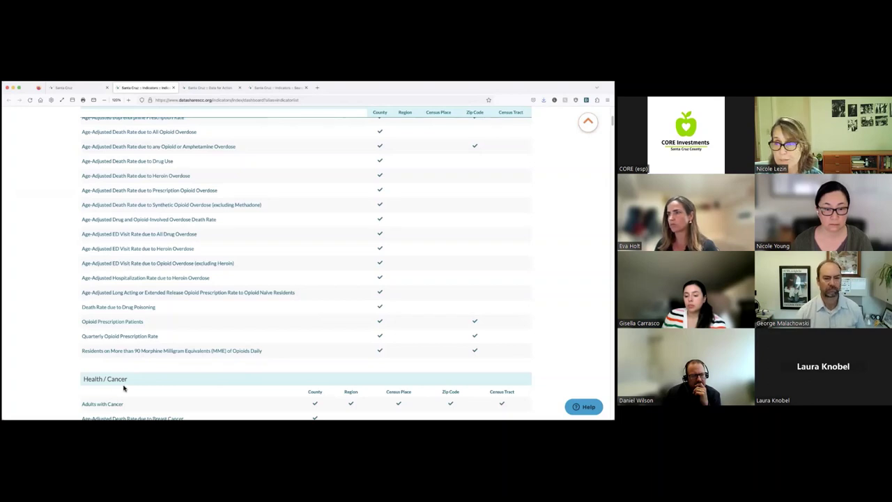
scroll(144, 383, down, 5)
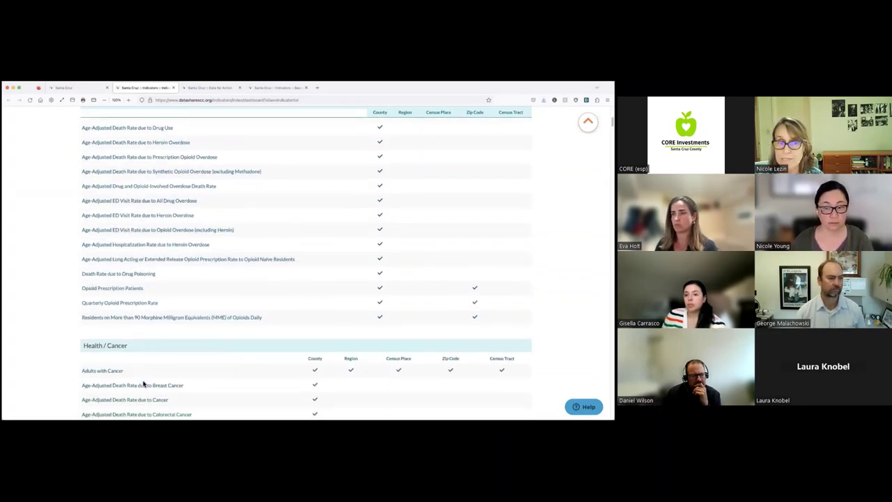
scroll(143, 379, down, 2)
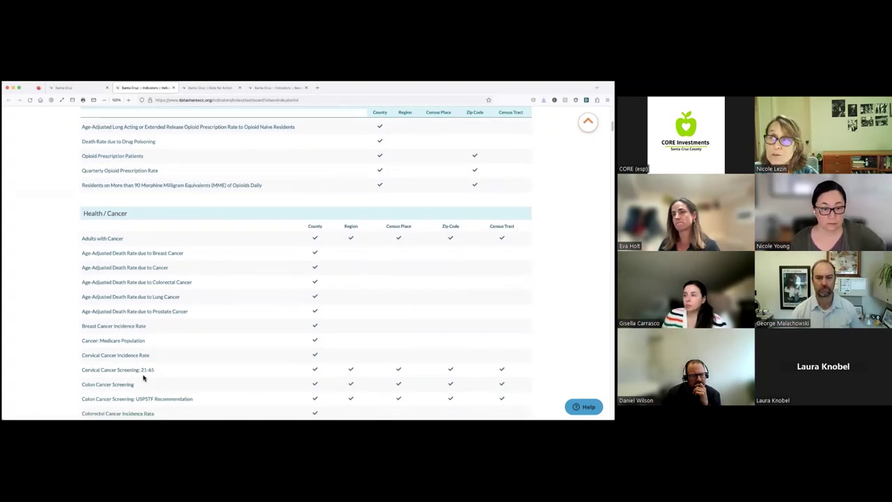
scroll(144, 378, down, 1)
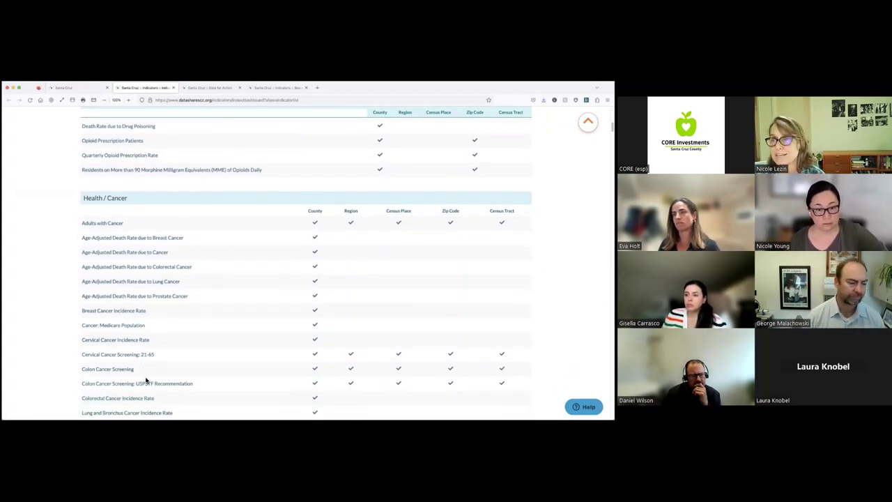
scroll(147, 380, down, 1)
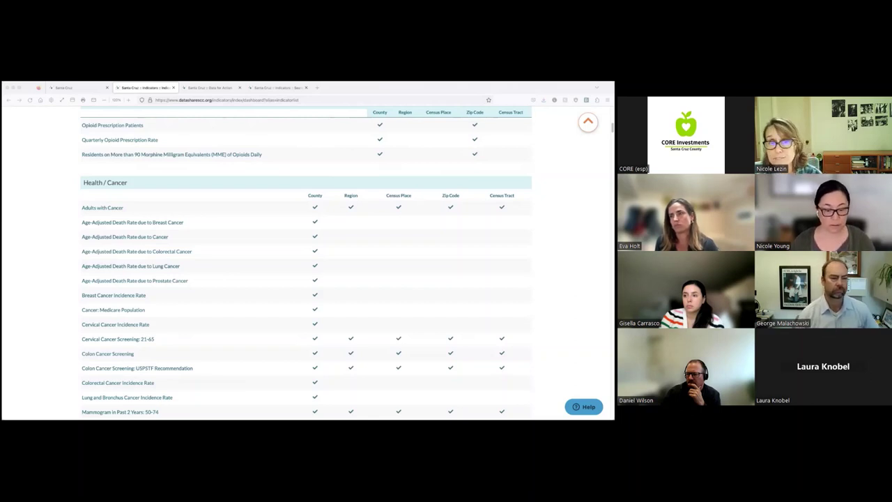
- Go to the DataShare home page and open the CORE Results Menu from the local progress pages
click(225, 92)
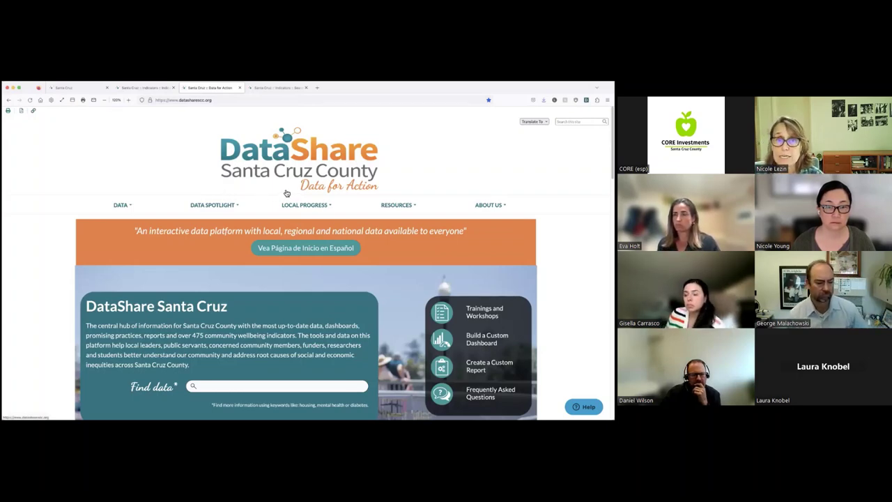
click(305, 207)
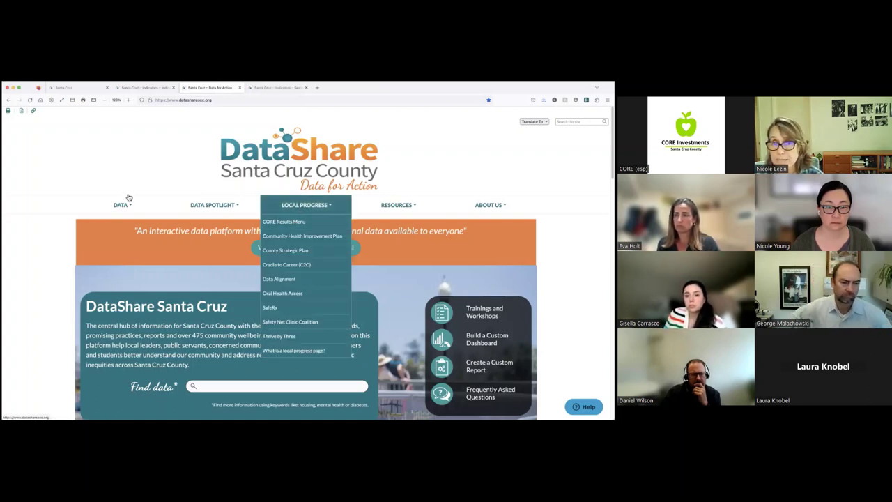
click(311, 206)
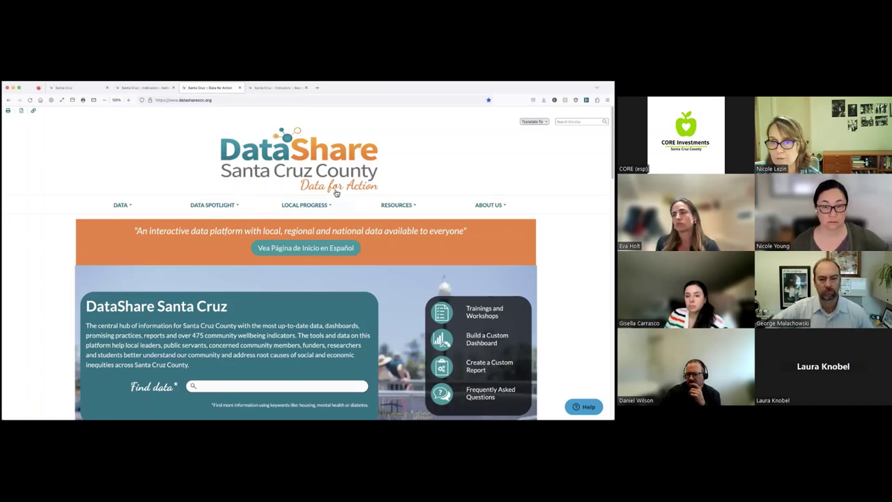
mouse_move(316, 209)
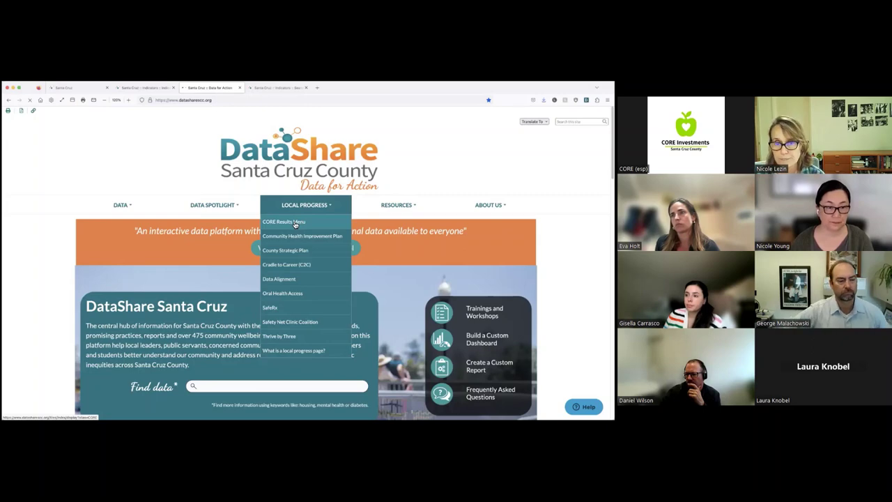
click(303, 223)
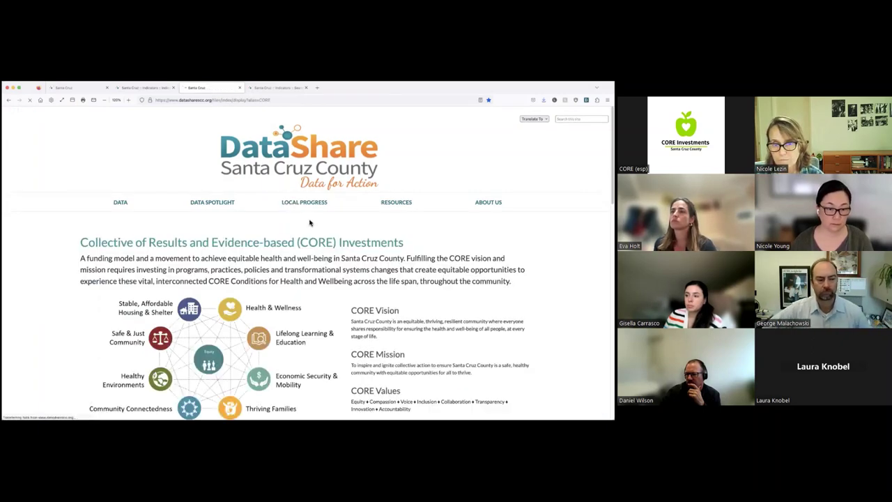
- Look through the CORE Investments page, including the CORE conditions, vision, mission and values
scroll(307, 265, down, 1)
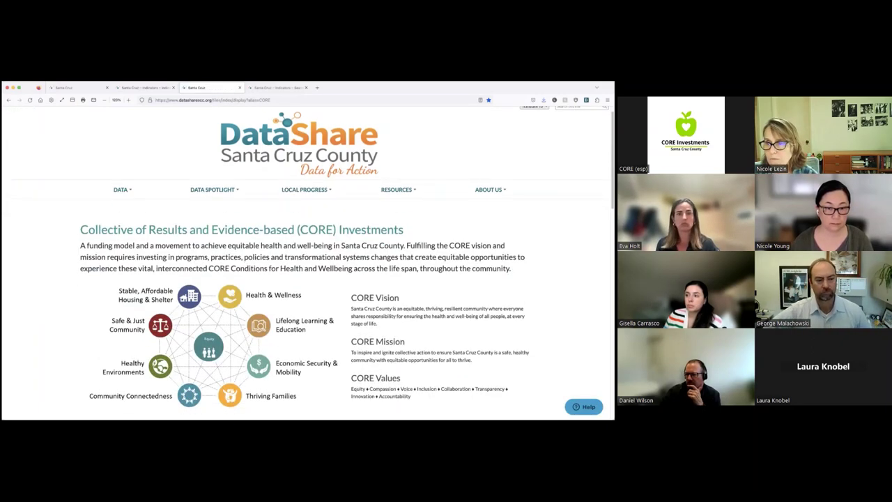
scroll(307, 265, down, 3)
scroll(242, 278, down, 7)
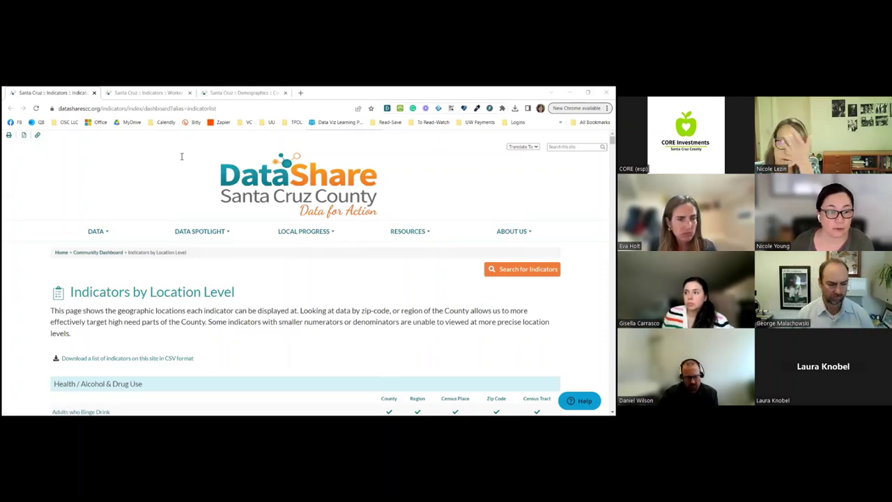
- Review the Indicators by Location Level list from Health / Alcohol & Drug Use down to Health / Health Care Access & Quality
scroll(133, 285, down, 1)
scroll(139, 277, down, 1)
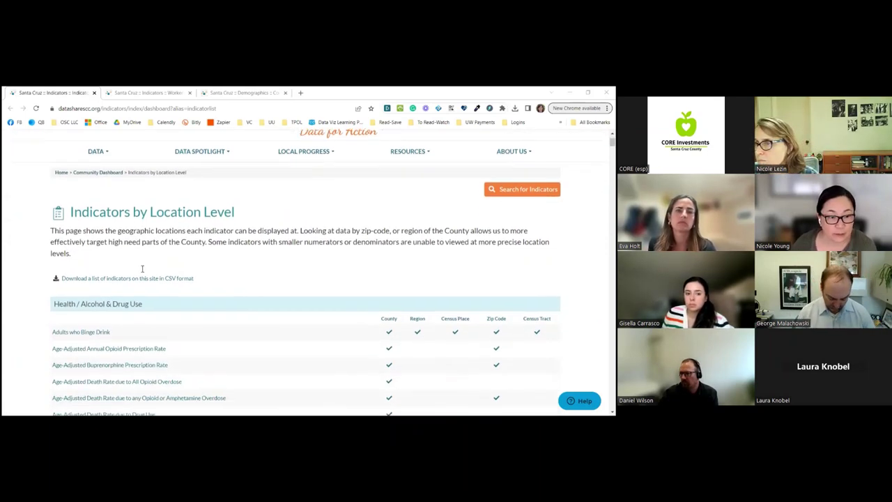
scroll(118, 263, down, 1)
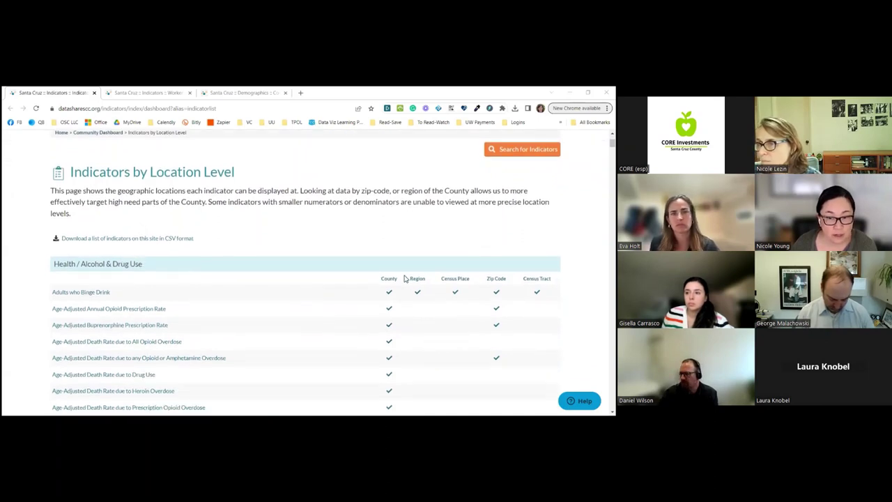
scroll(439, 297, down, 1)
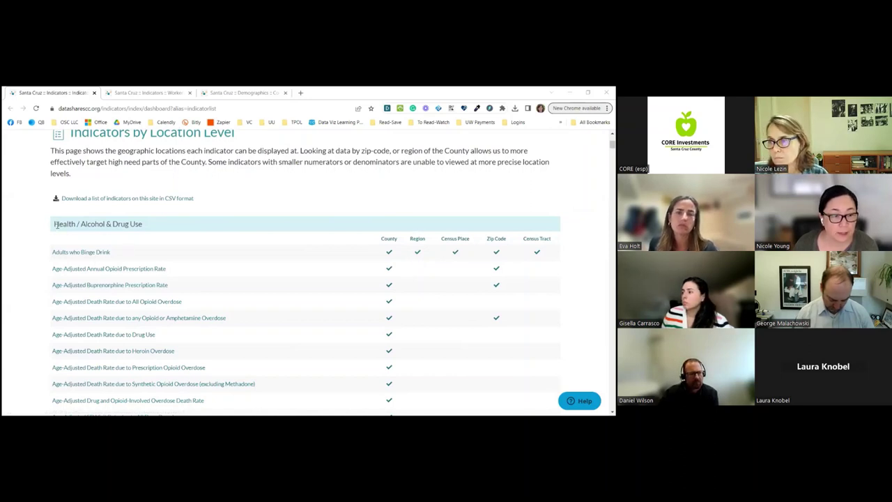
scroll(119, 250, down, 8)
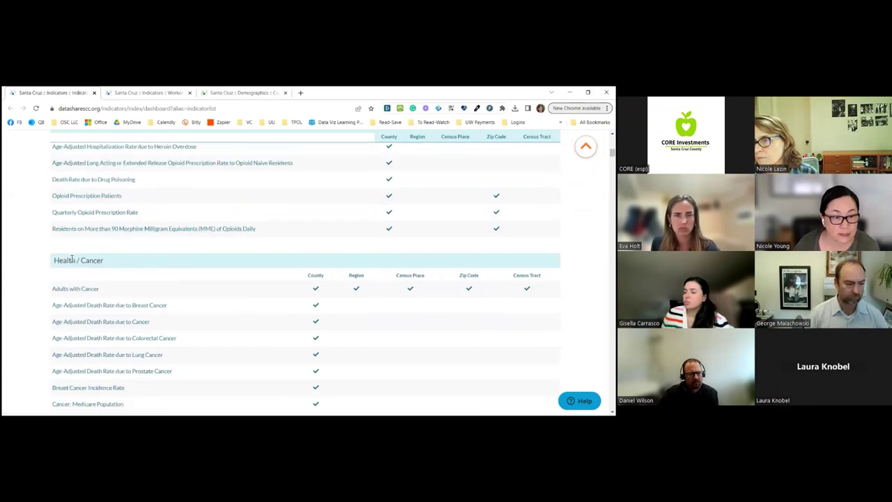
scroll(73, 268, down, 4)
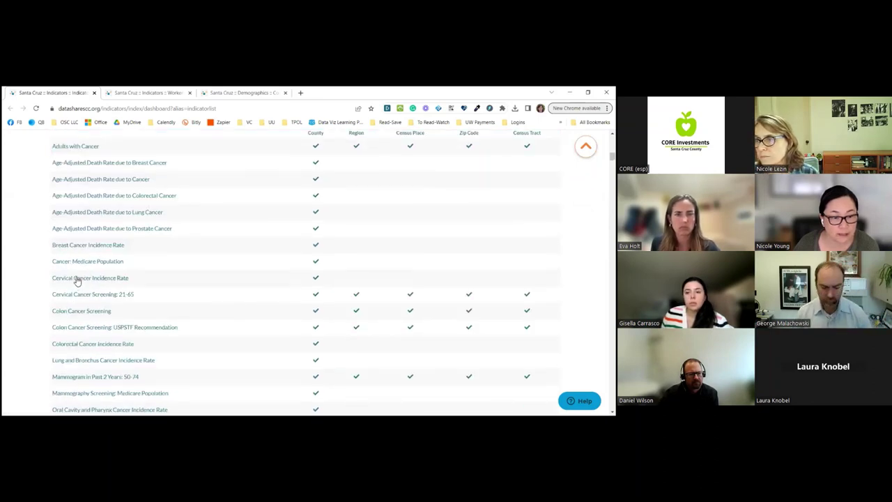
scroll(78, 280, down, 10)
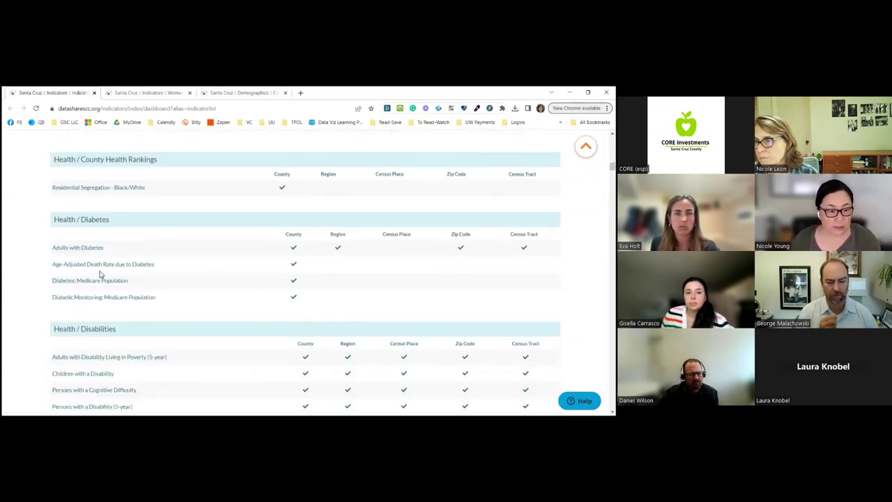
scroll(101, 274, down, 9)
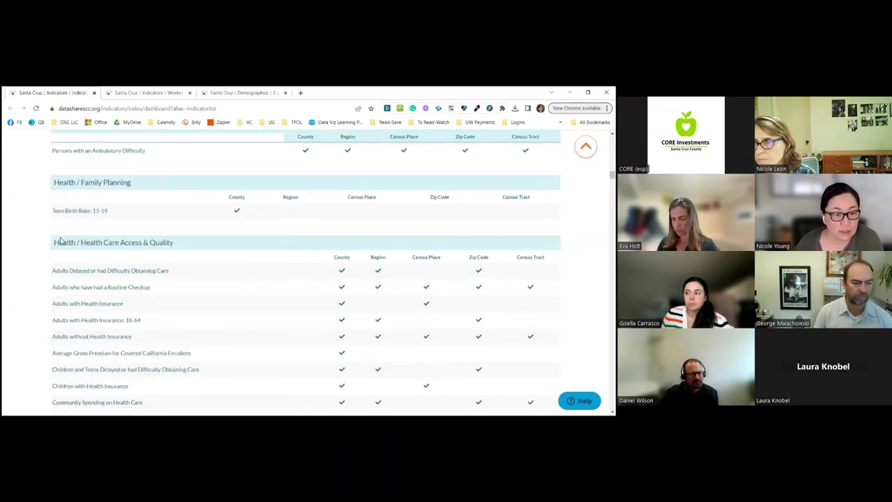
- Examine the location levels of the Health Care Access & Quality indicators and the health topics through Maternal, Fetal & Infant Health
scroll(58, 240, down, 1)
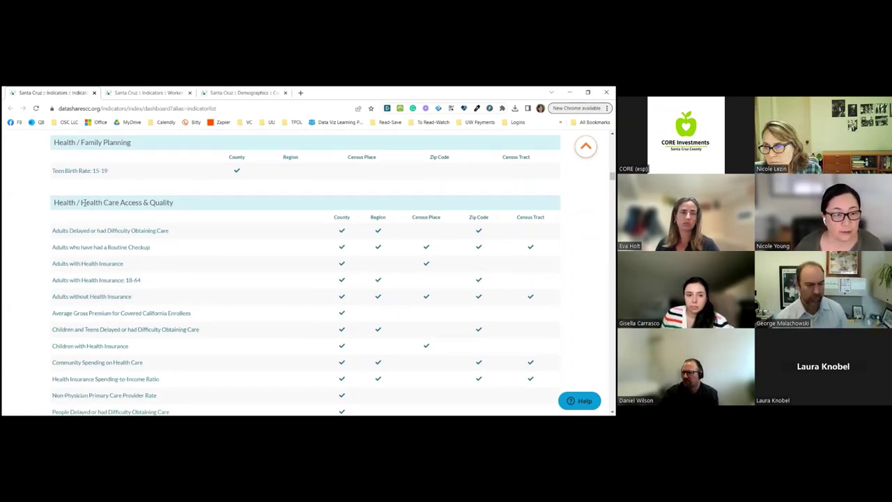
scroll(157, 214, down, 5)
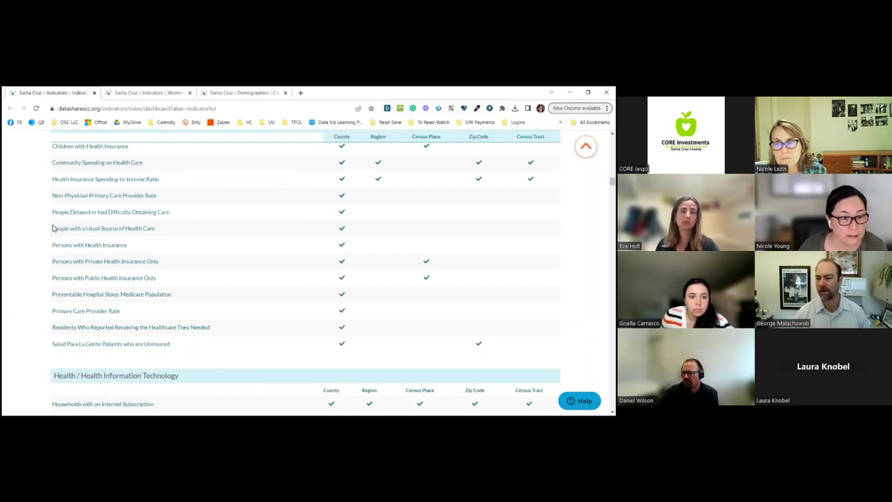
scroll(39, 237, up, 1)
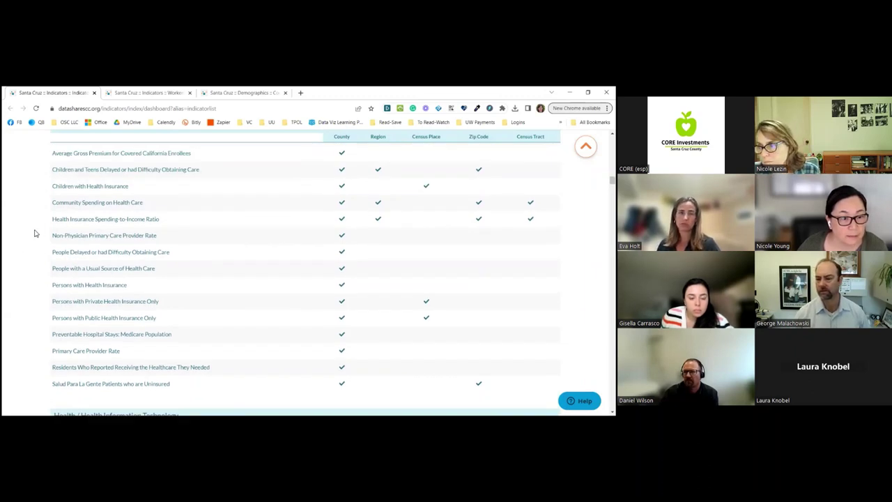
scroll(37, 234, down, 10)
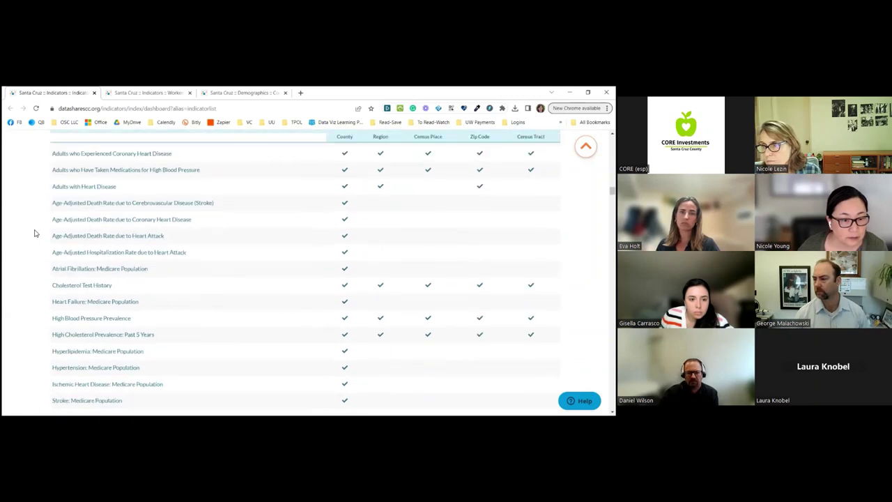
scroll(34, 233, down, 15)
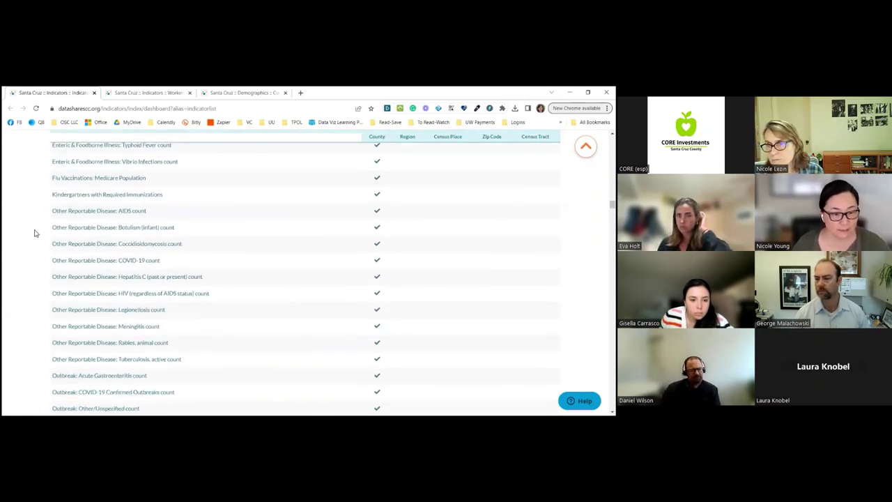
scroll(34, 233, down, 10)
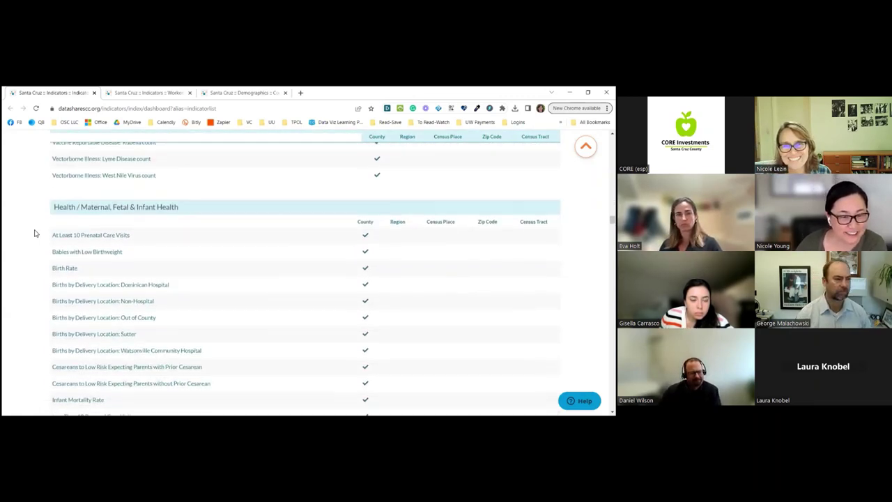
- Review the location levels of the health indicators from Mental Health & Mental Disorders back up to Health / Family Planning
scroll(34, 233, down, 10)
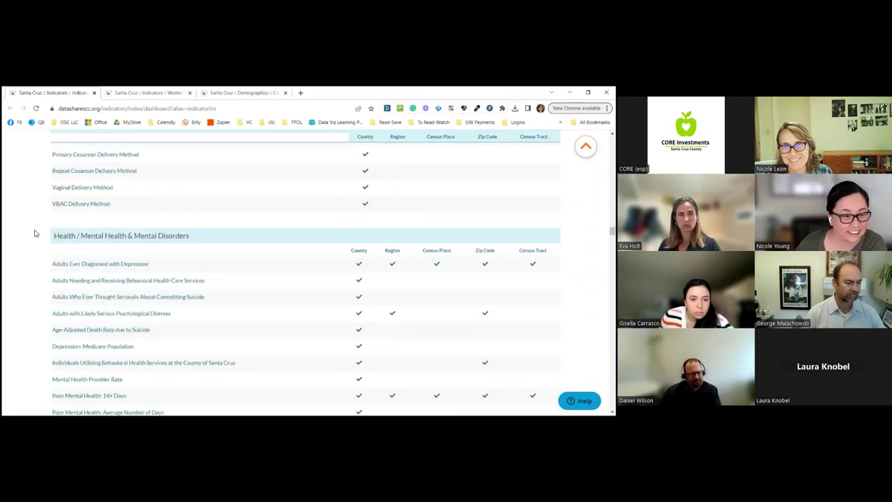
scroll(35, 234, down, 1)
scroll(35, 233, up, 10)
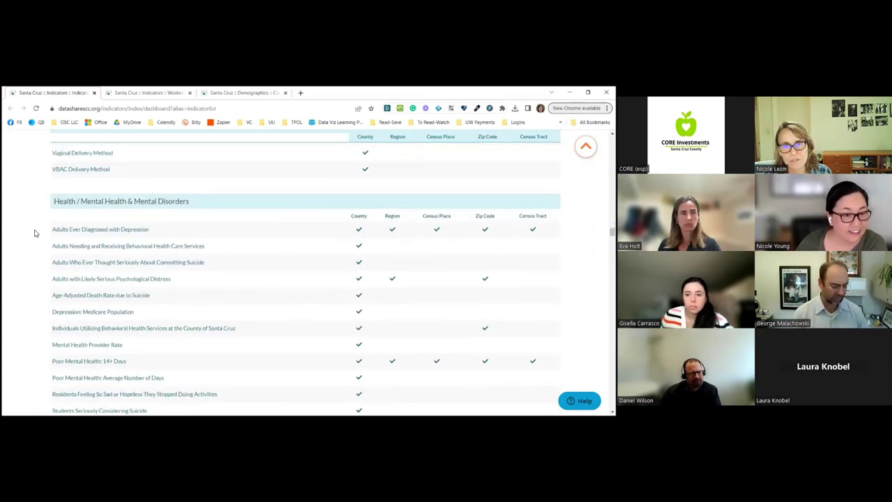
scroll(35, 233, up, 15)
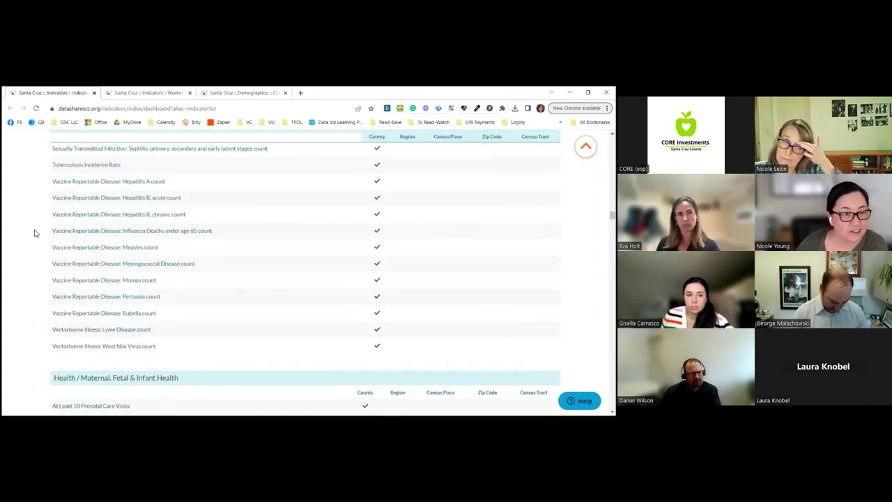
scroll(34, 233, up, 15)
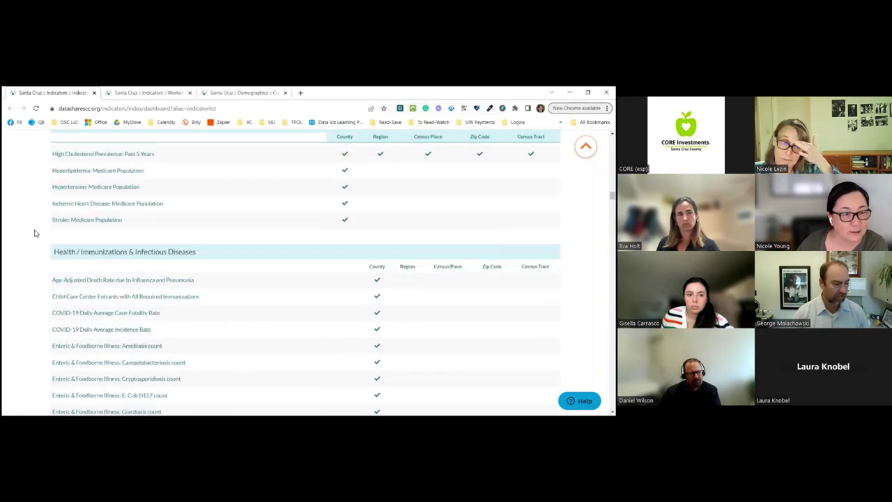
scroll(35, 233, up, 5)
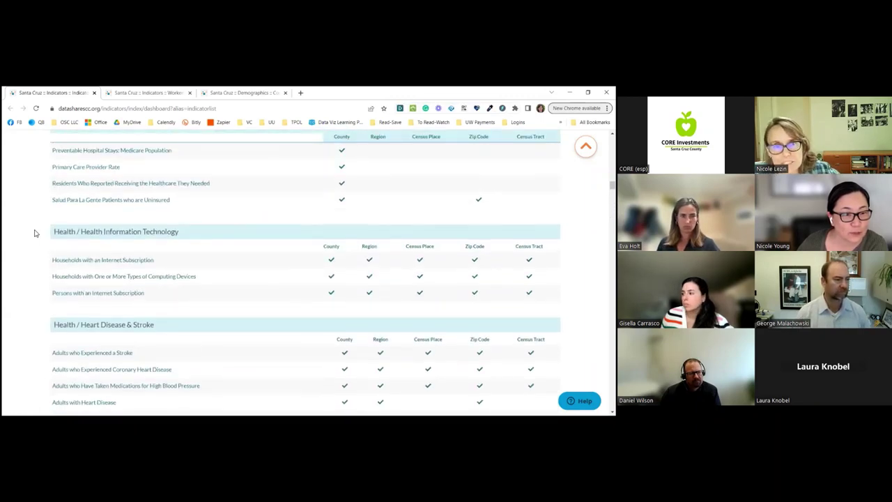
scroll(35, 233, up, 5)
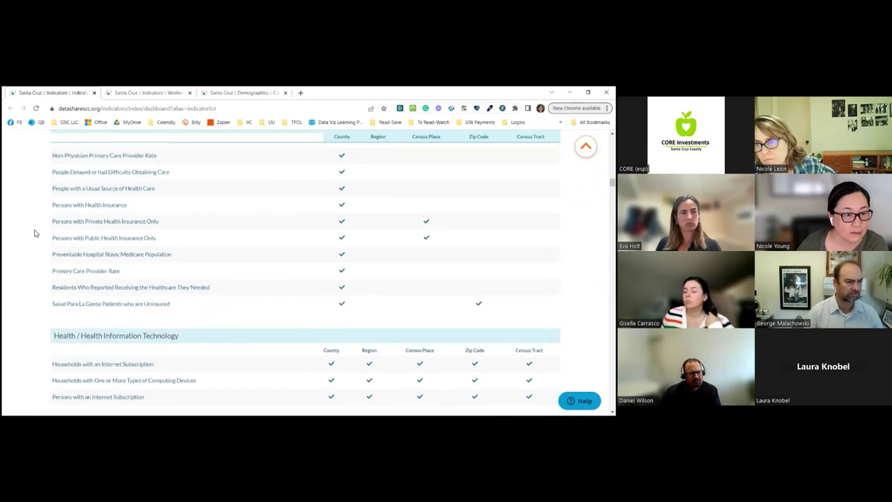
scroll(35, 234, up, 5)
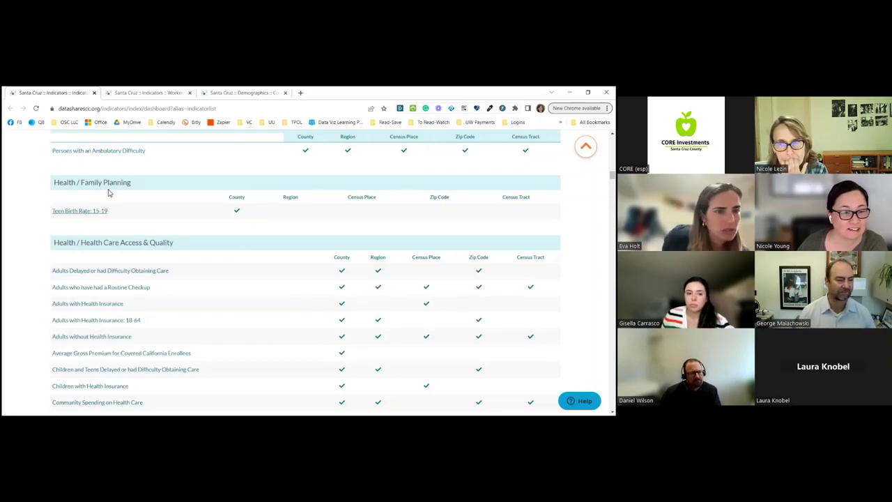
- Look through the remaining Community, Education and Environmental Health indicators to the end of the list, and return to Education / Student Performance K-12
scroll(118, 209, down, 10)
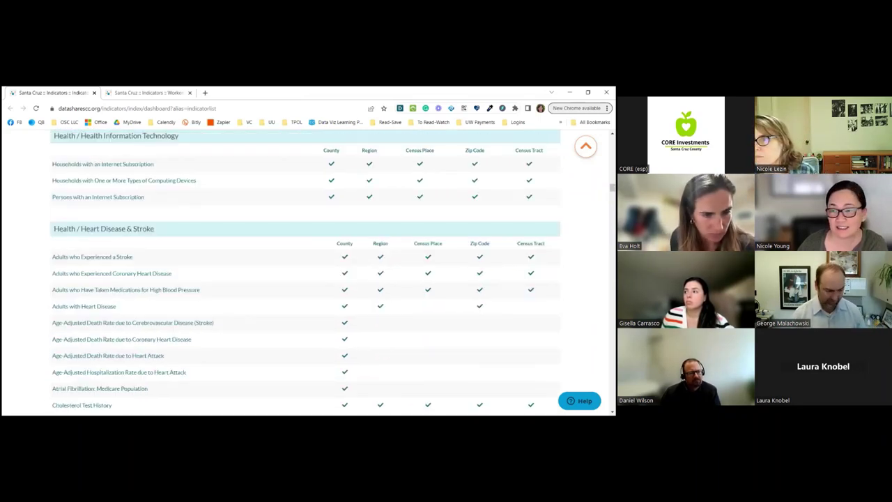
scroll(307, 272, down, 15)
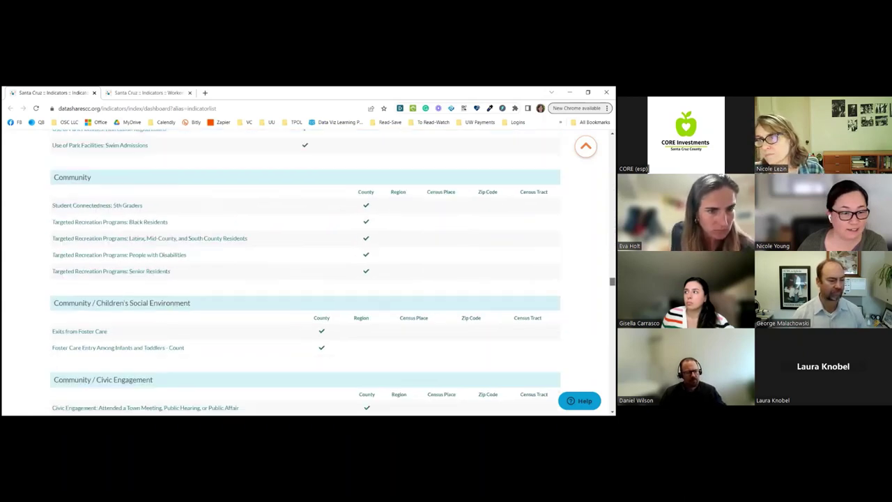
scroll(306, 271, down, 20)
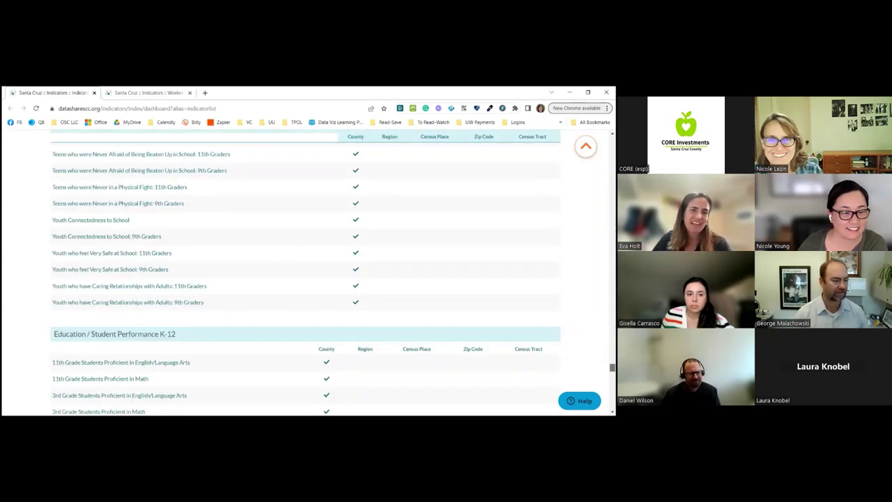
scroll(178, 260, down, 15)
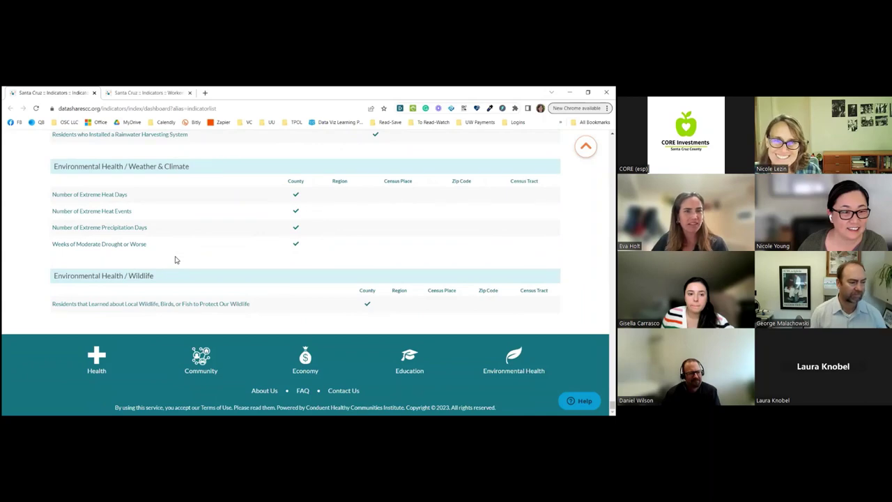
scroll(178, 260, up, 15)
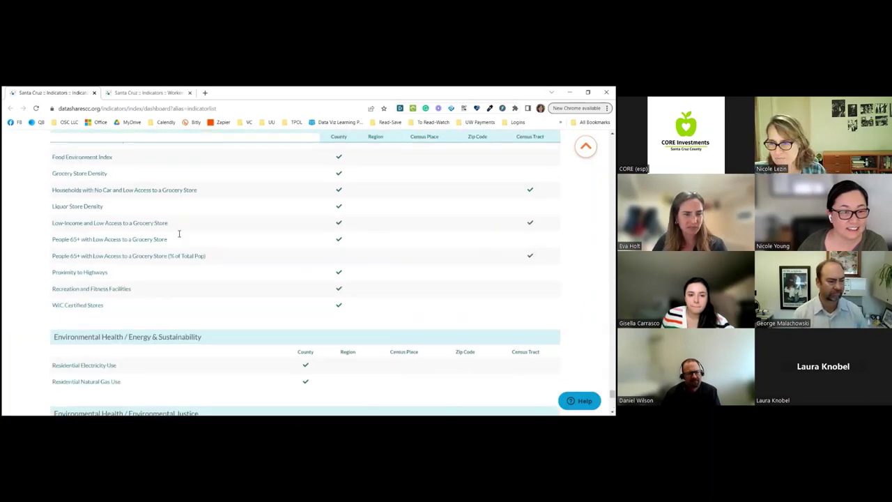
scroll(181, 258, up, 3)
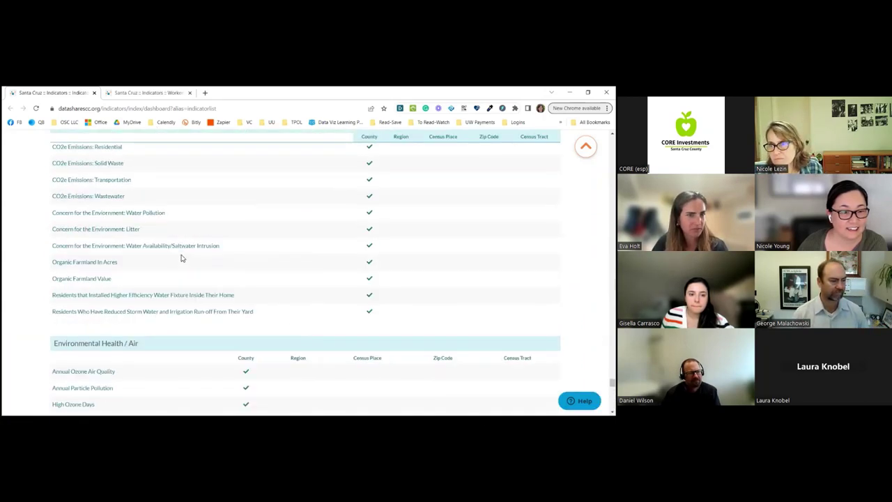
scroll(181, 258, up, 6)
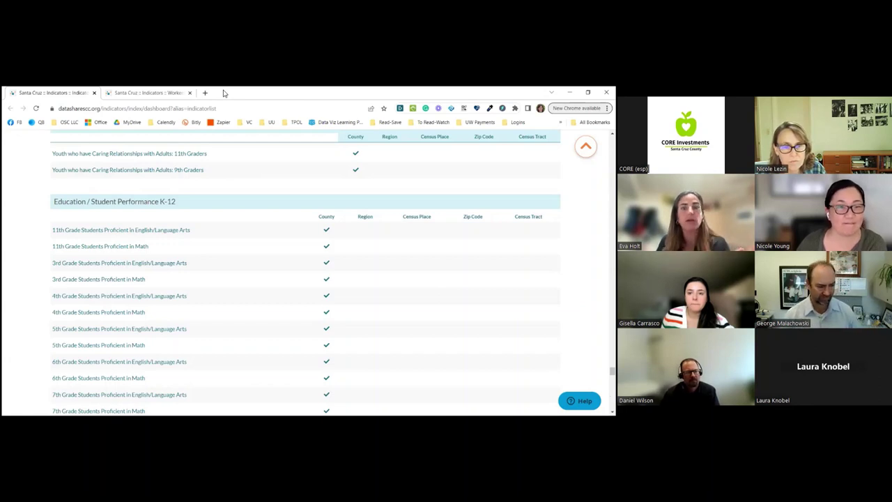
- Switch to the Workers who Walk to Work indicator page and view its title, location and measurement period settings
mouse_move(150, 96)
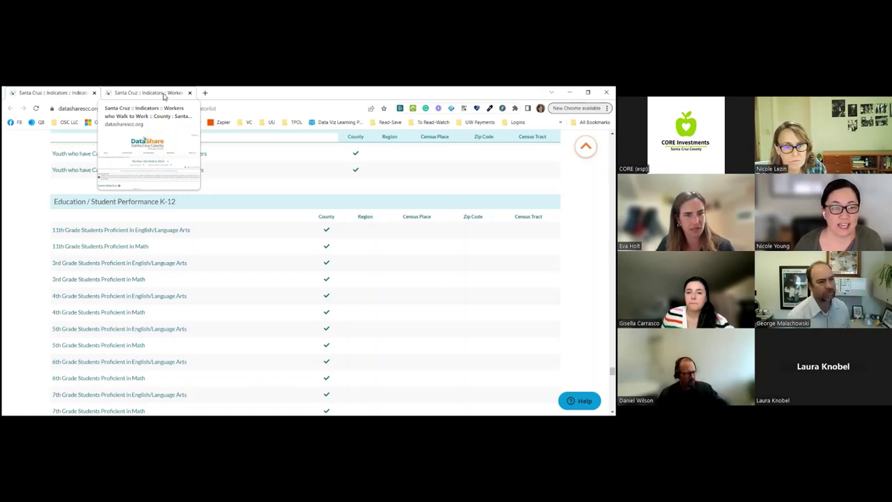
click(164, 97)
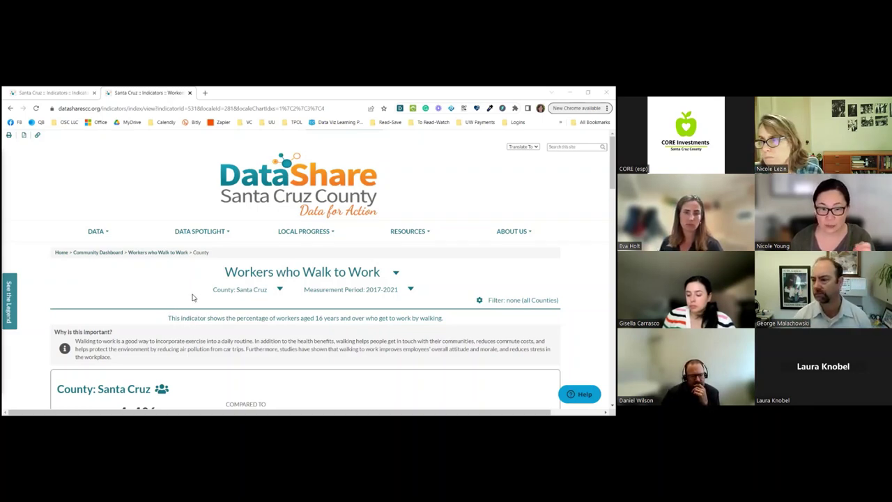
scroll(213, 310, down, 1)
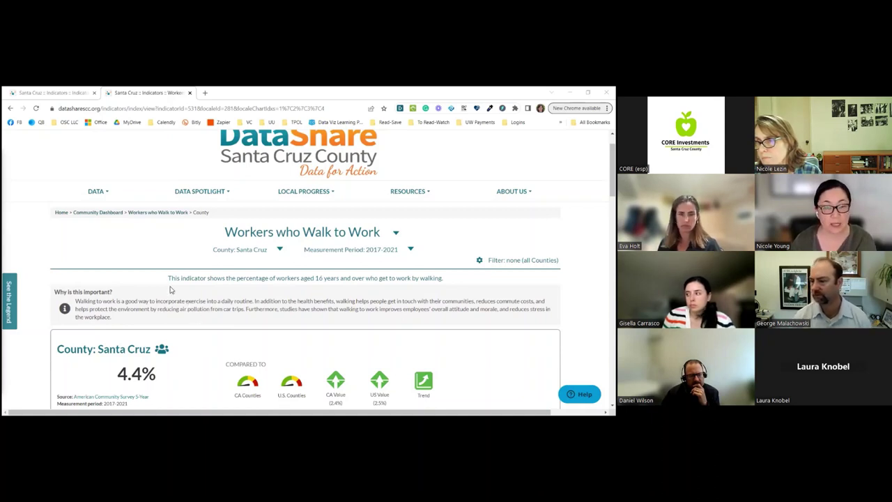
scroll(230, 298, up, 1)
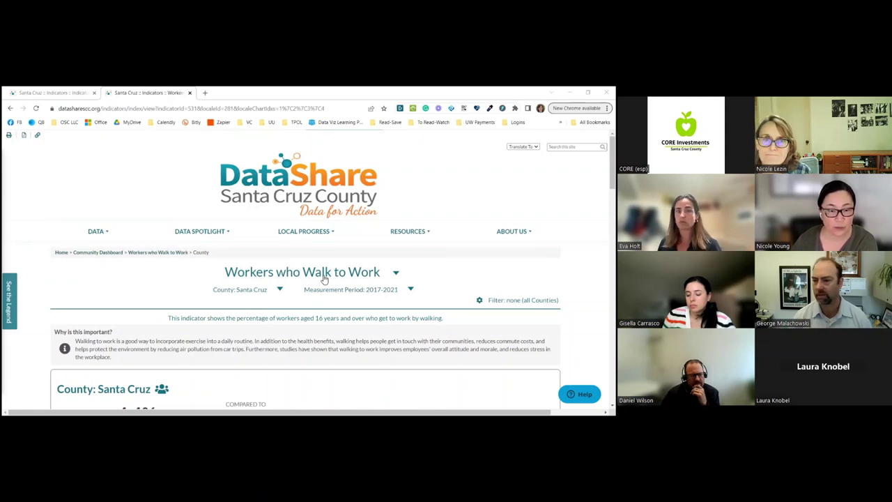
scroll(230, 258, down, 1)
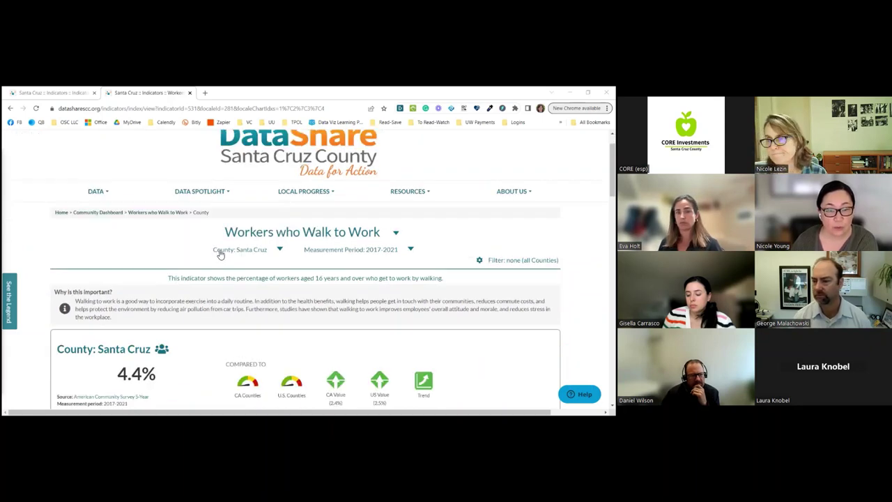
- Examine the regions and census places offered as locations for the indicator, leaving County: Santa Cruz selected
click(280, 252)
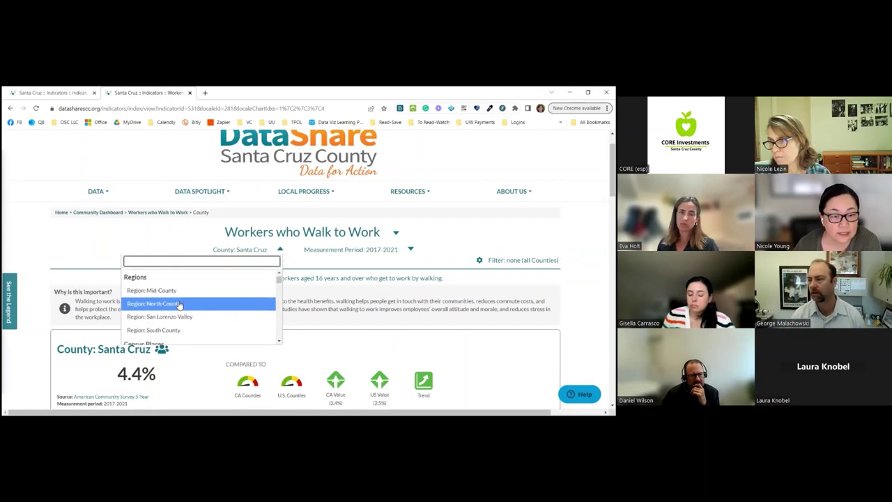
scroll(174, 303, down, 3)
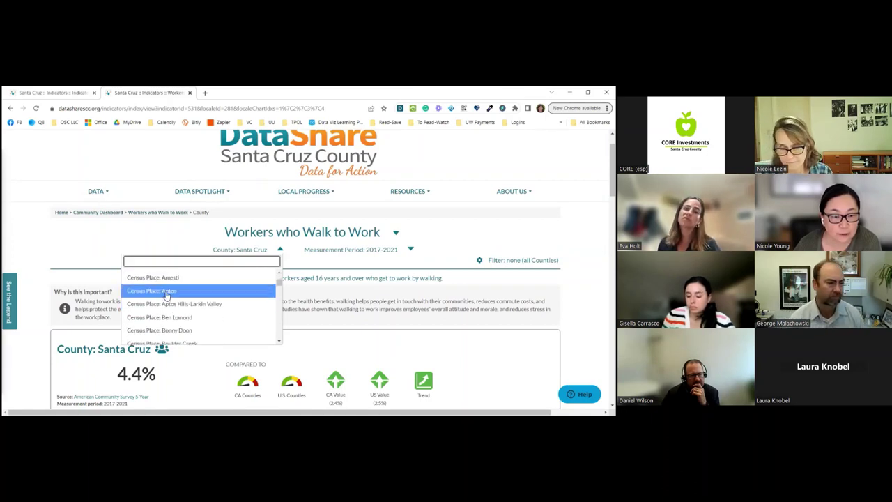
scroll(164, 307, down, 3)
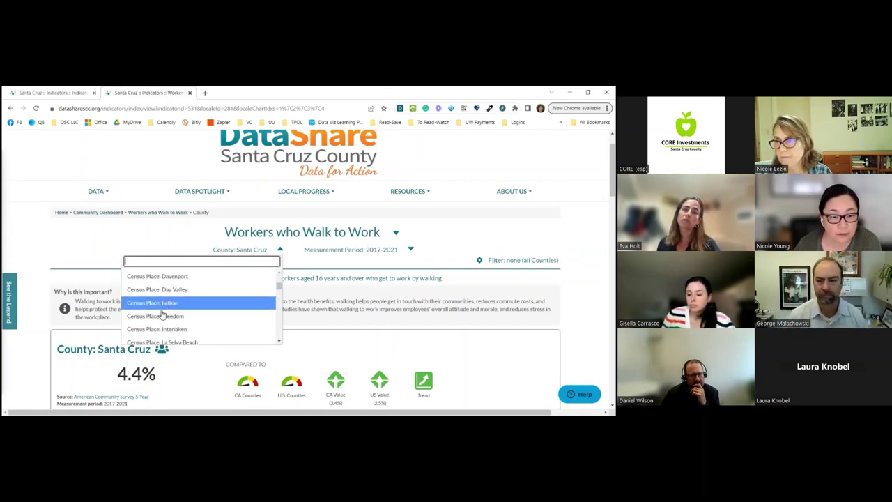
scroll(161, 312, down, 3)
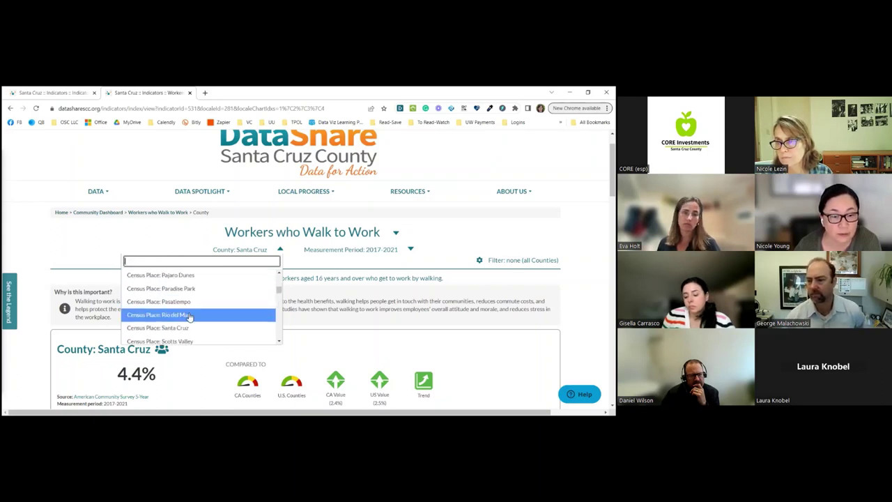
scroll(245, 334, down, 1)
click(115, 236)
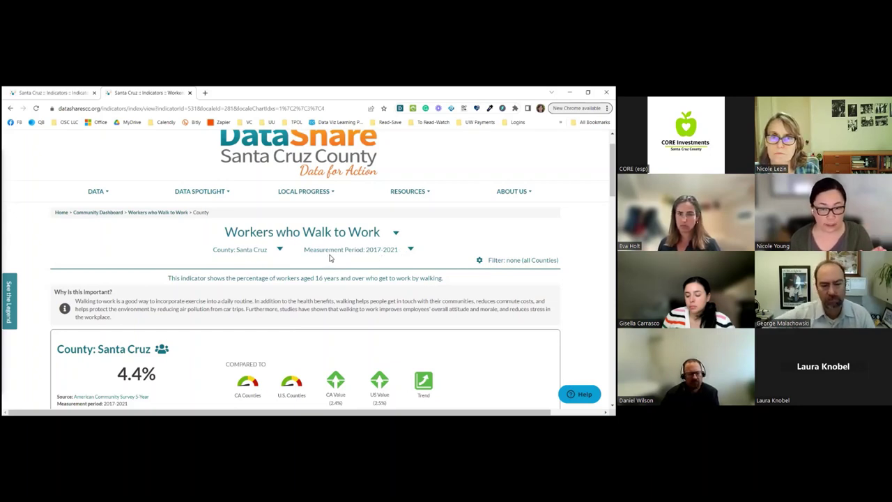
- Change the indicator's measurement period to 2016-2020, check the other available periods, and set it back to 2017-2021 (most recent)
click(410, 251)
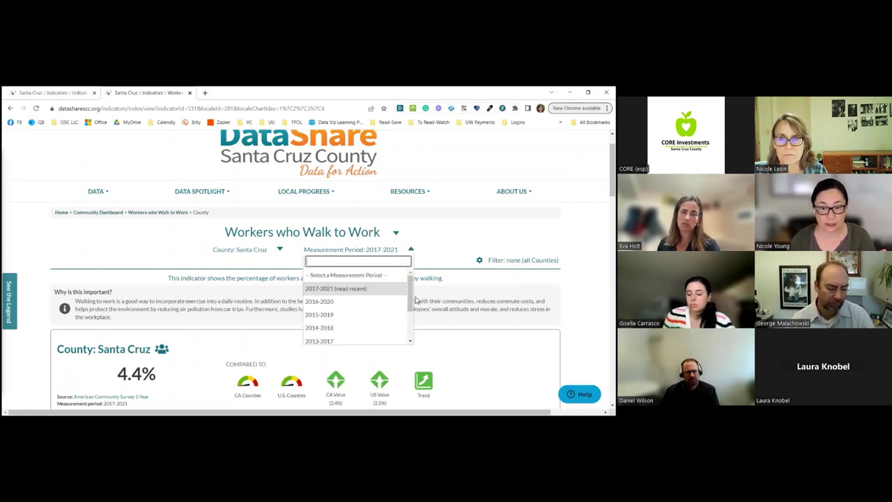
click(320, 308)
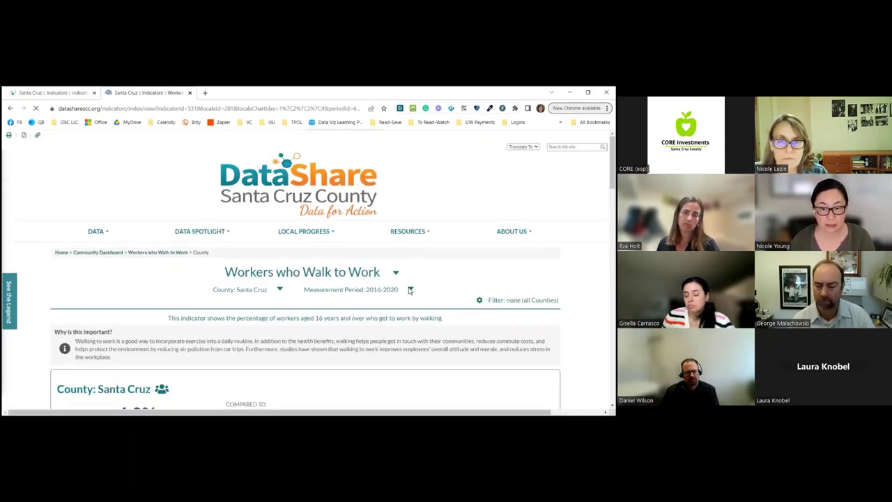
click(410, 289)
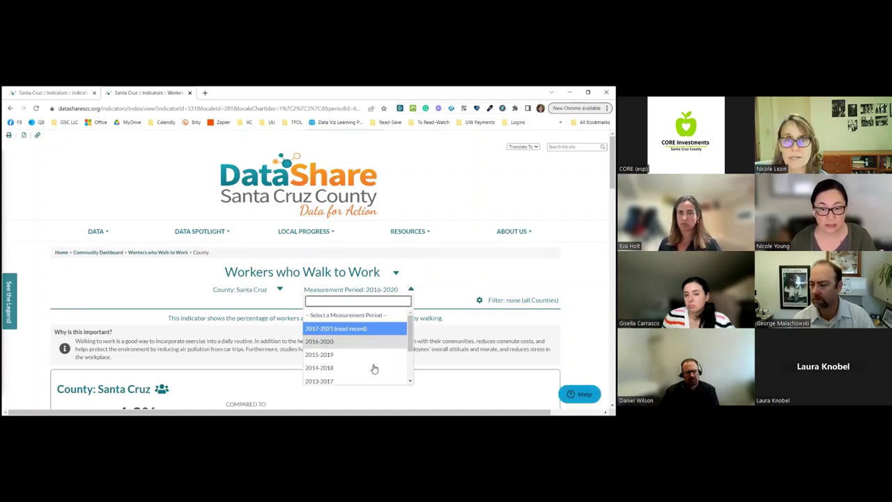
scroll(369, 368, down, 1)
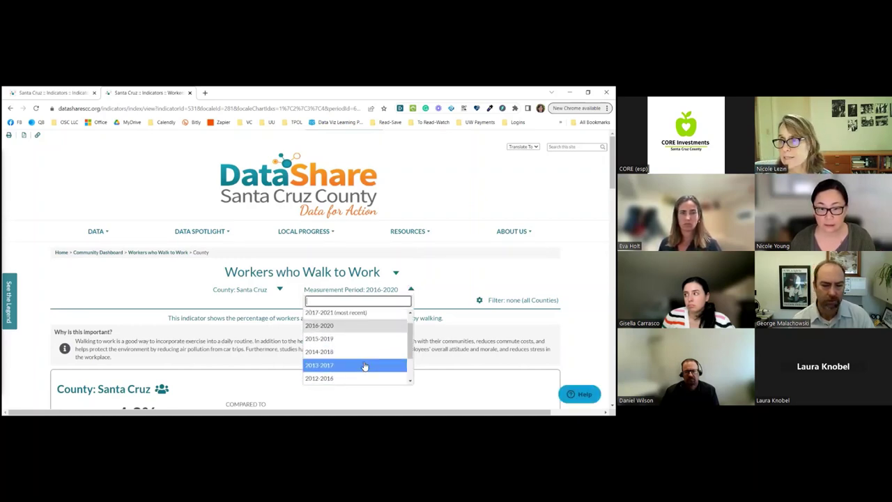
click(333, 314)
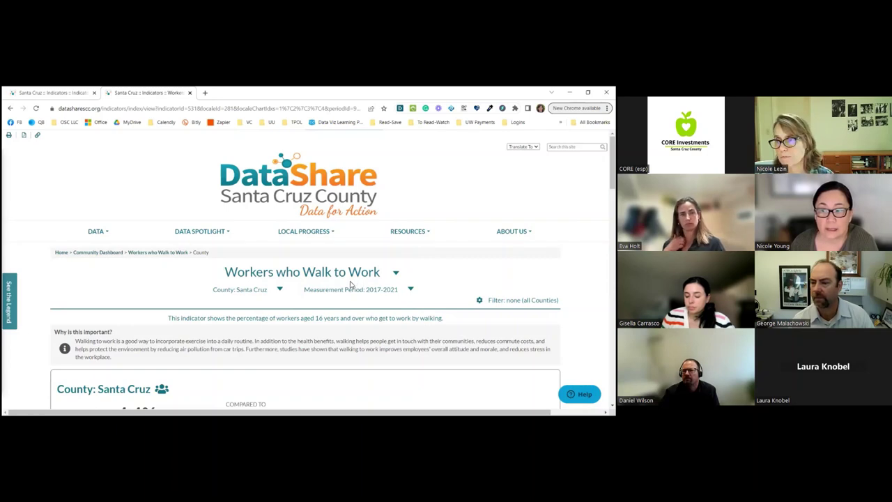
- Review the indicator's description and Santa Cruz County details, highlighting the "Why is this important?" heading and the county's percentage
scroll(417, 293, down, 1)
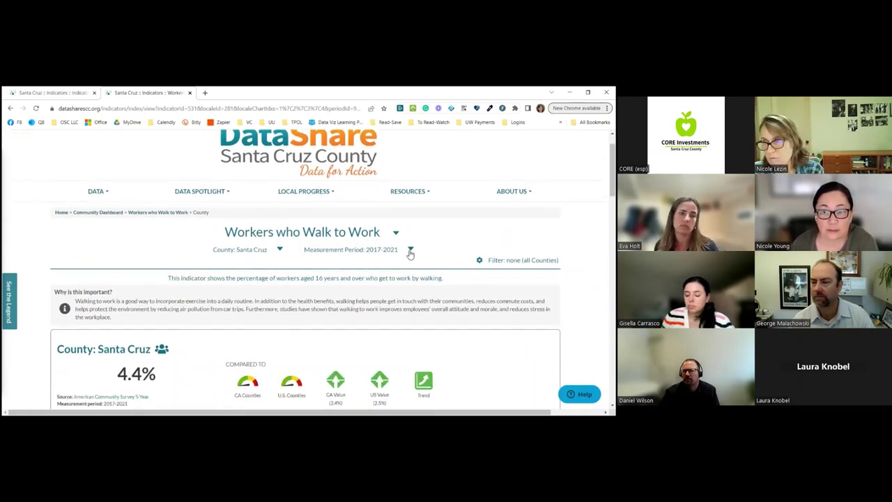
scroll(431, 254, down, 1)
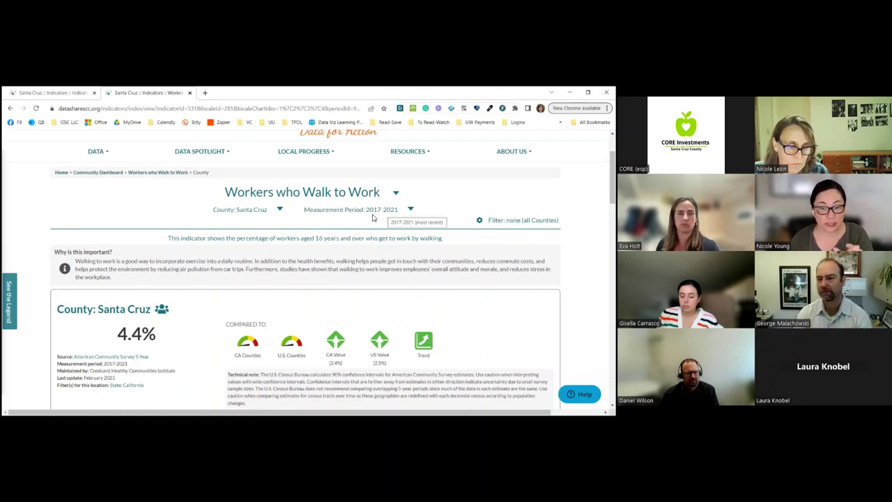
scroll(362, 219, down, 1)
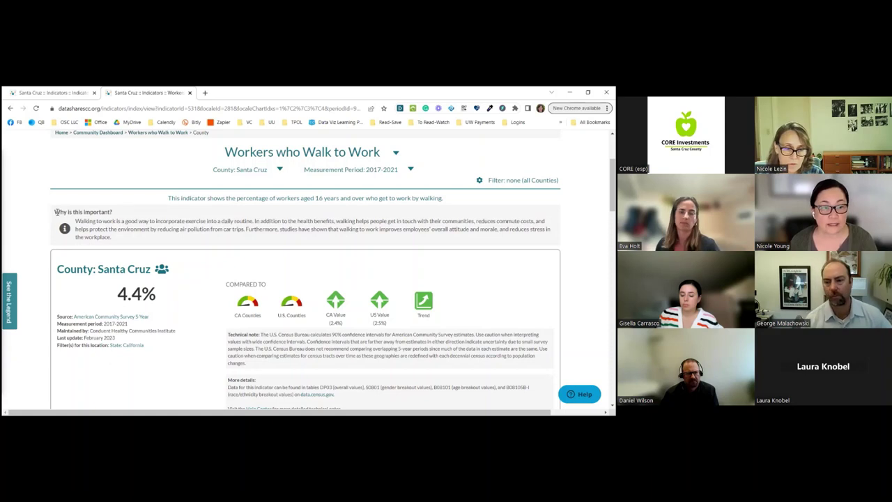
drag(56, 211, 128, 211)
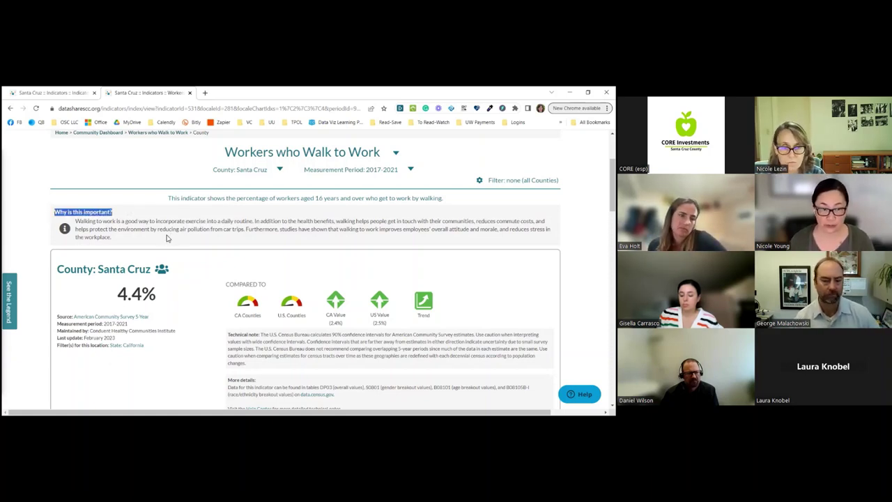
scroll(174, 237, down, 1)
scroll(209, 237, down, 1)
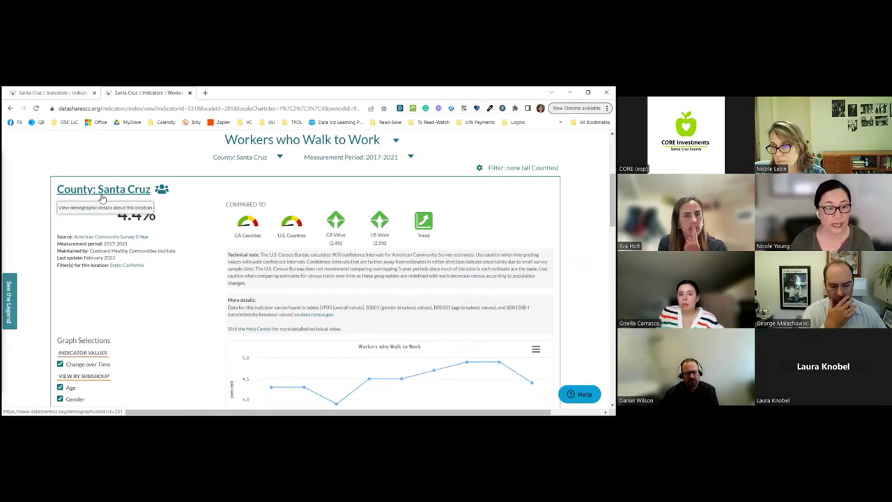
drag(119, 213, 157, 216)
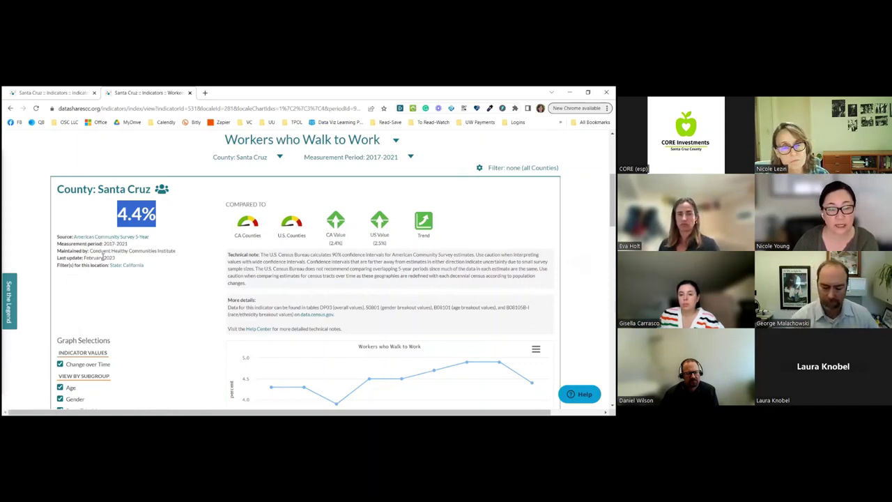
- Highlight the Maintained by organization, Conduent Healthy Communities Institute, and the indicator's source, American Community Survey 5-Year, in the county details
drag(91, 250, 178, 253)
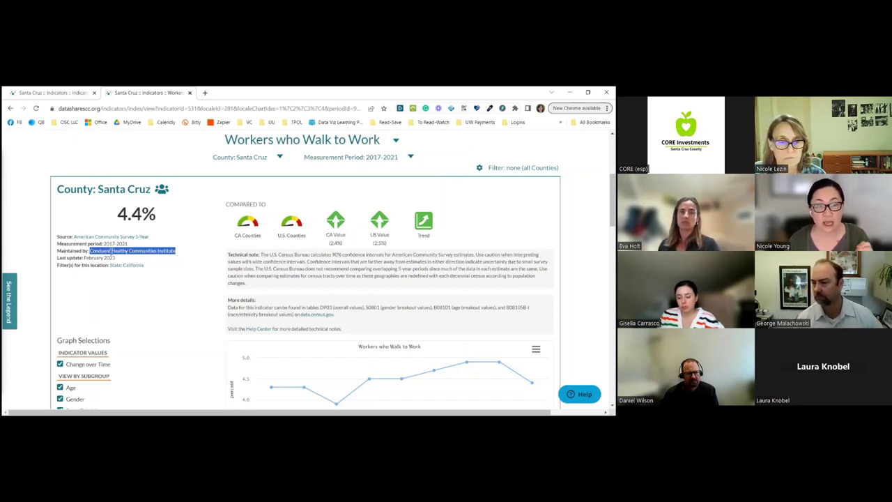
drag(88, 249, 177, 254)
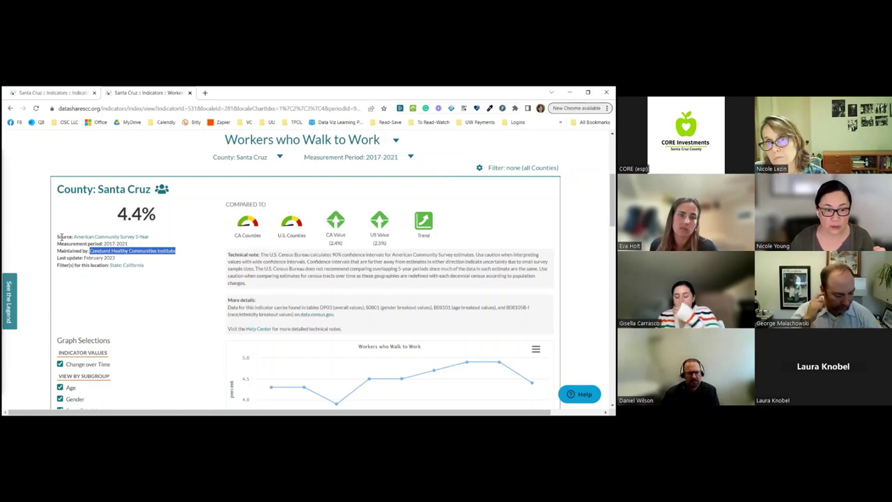
click(104, 248)
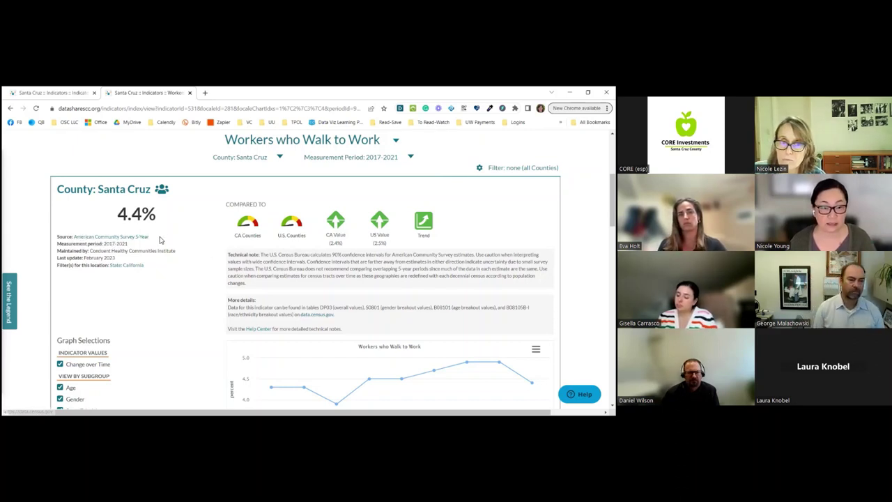
drag(148, 237, 74, 236)
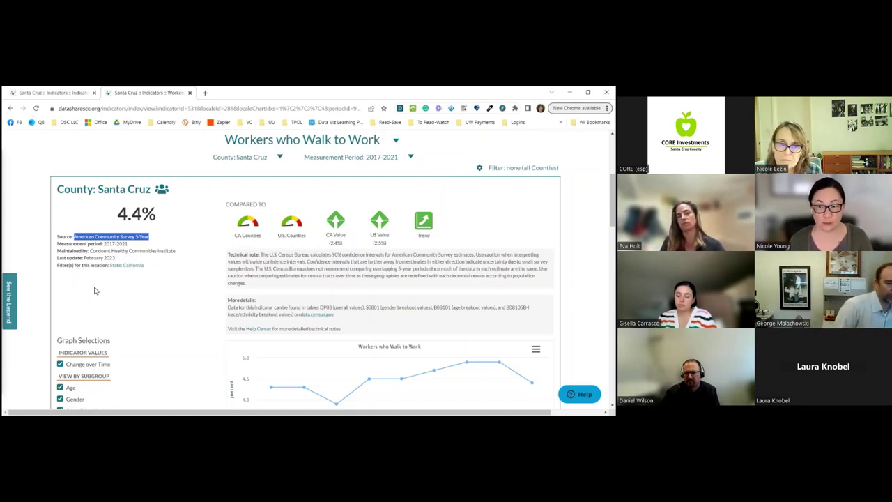
- Read the explanations of the county's CA Counties, U.S. Counties, CA Value, US Value and Trend comparisons
scroll(102, 294, down, 1)
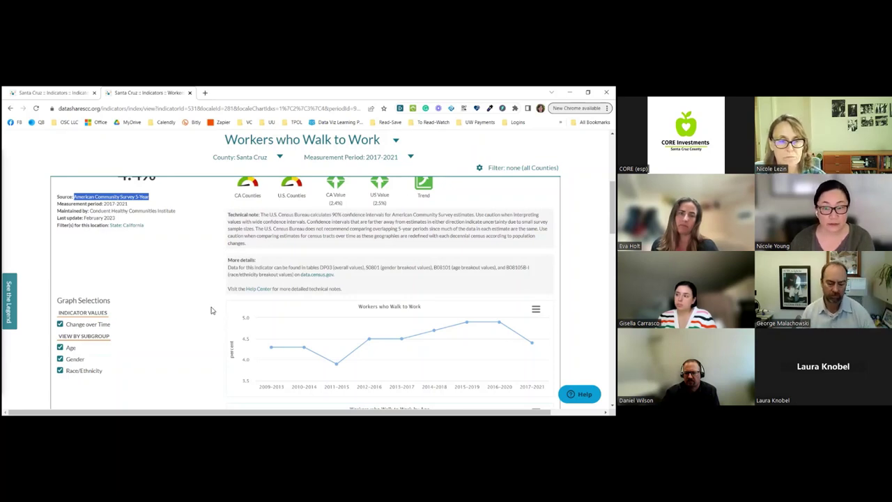
scroll(212, 310, up, 1)
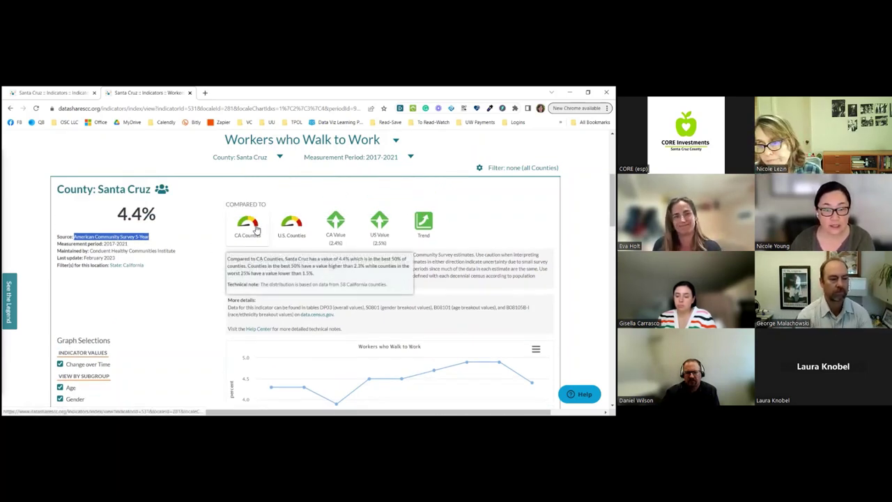
mouse_move(291, 234)
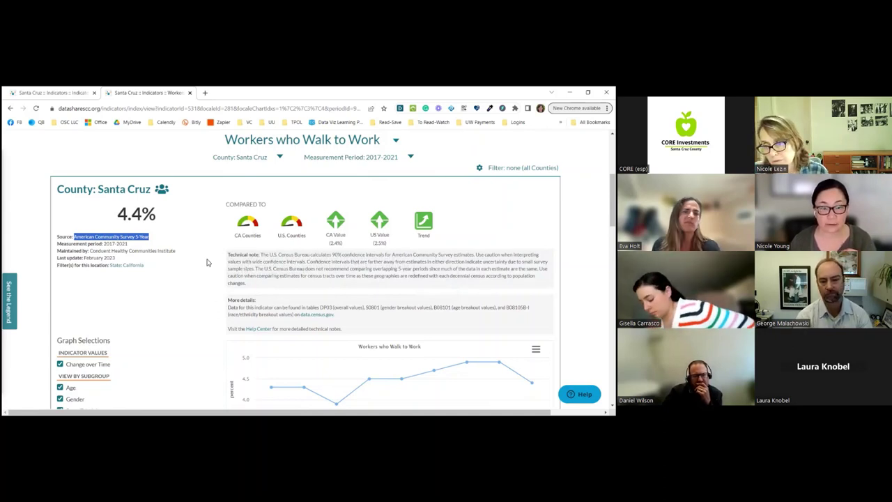
mouse_move(241, 238)
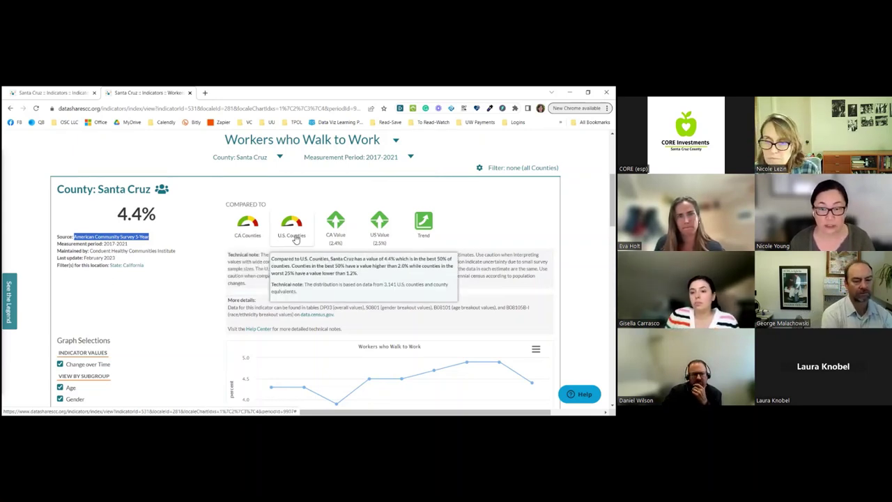
mouse_move(337, 237)
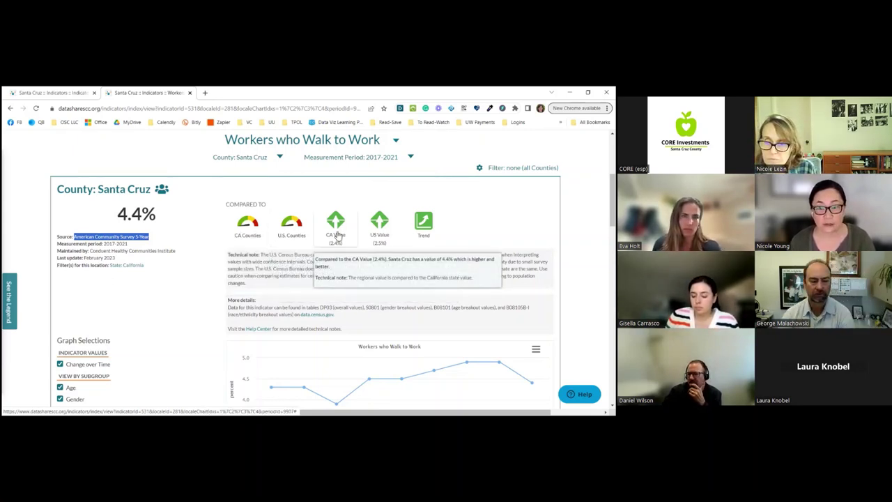
mouse_move(379, 237)
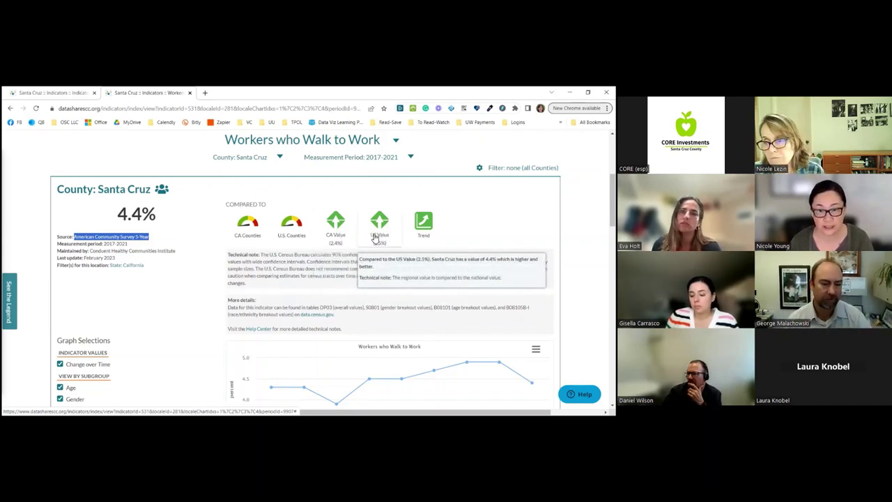
mouse_move(430, 237)
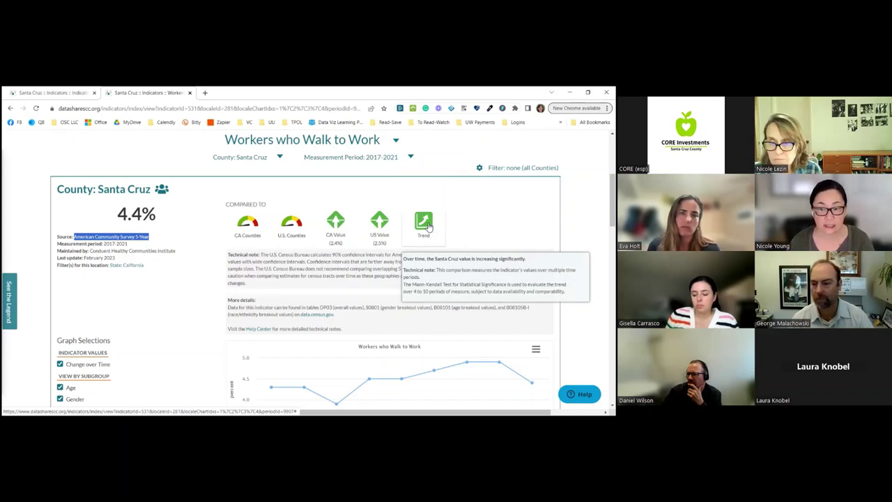
- Examine the change-over-time and age graphs and the Graph Selections options, highlighting the View by Subgroup heading
scroll(149, 295, down, 1)
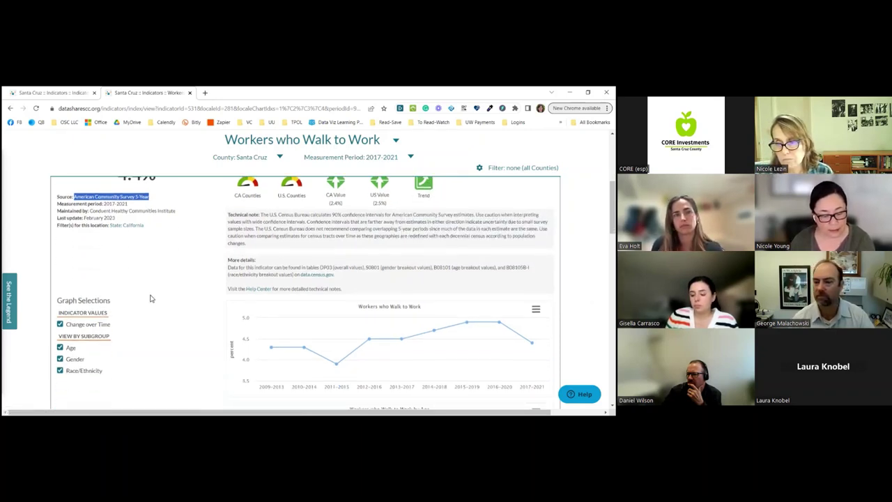
scroll(149, 297, down, 2)
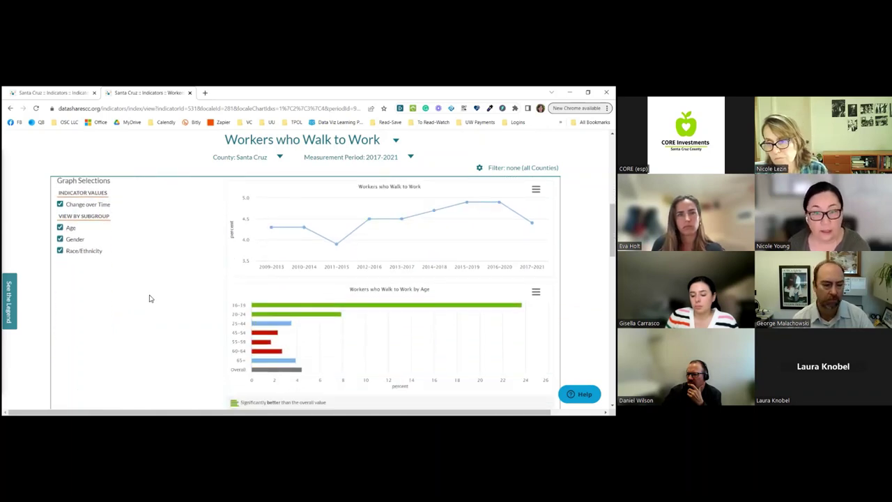
mouse_move(263, 246)
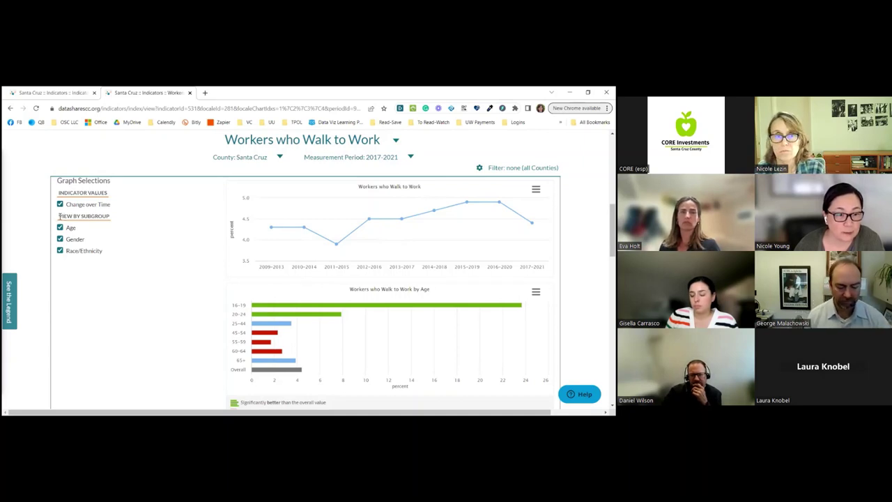
drag(77, 218, 113, 220)
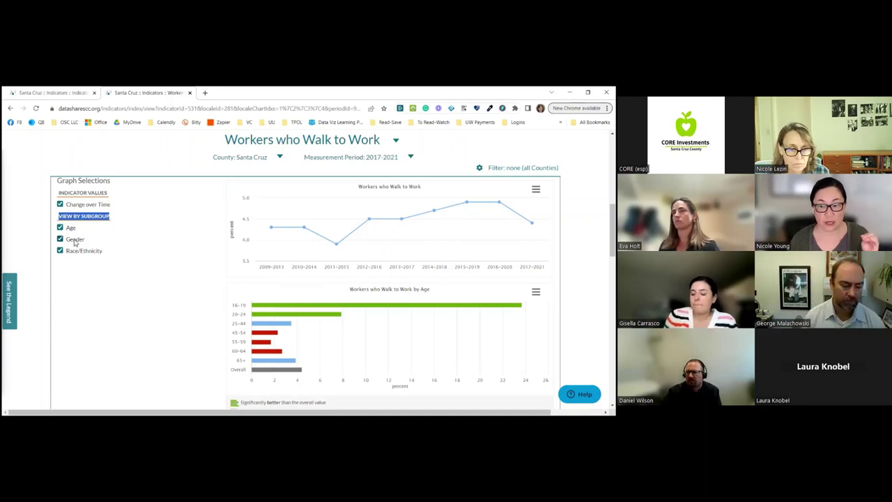
click(95, 271)
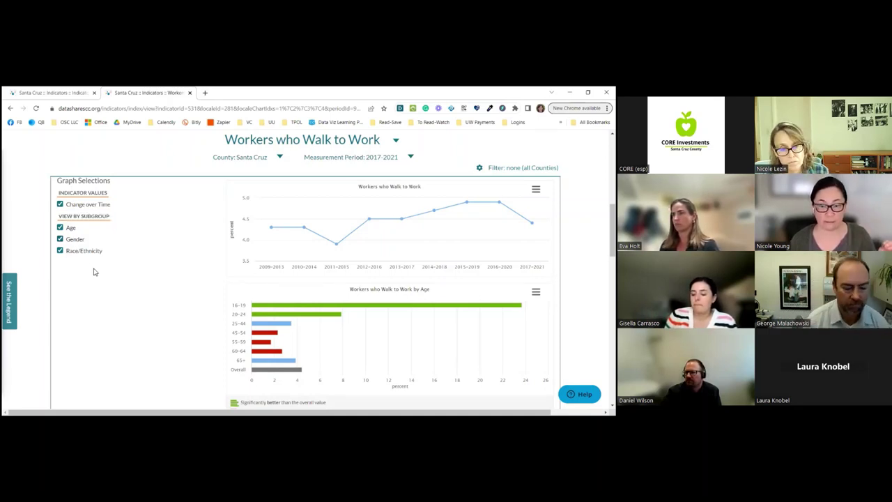
scroll(158, 289, down, 2)
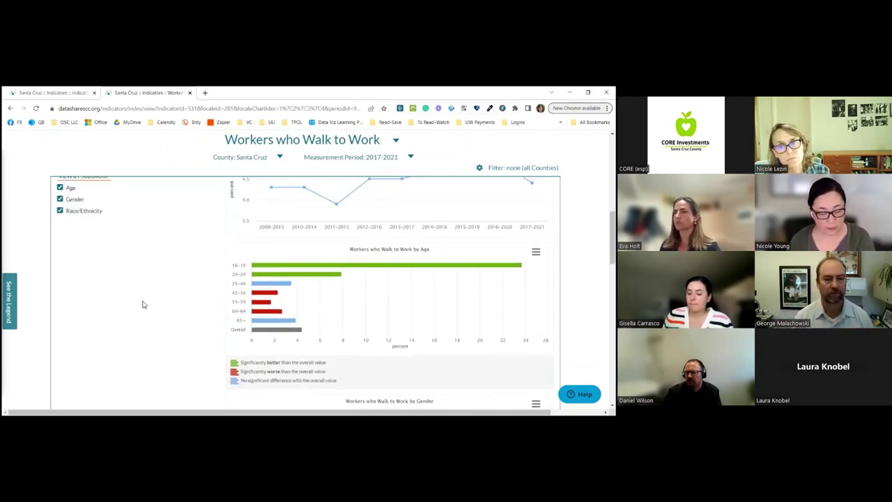
scroll(159, 287, up, 2)
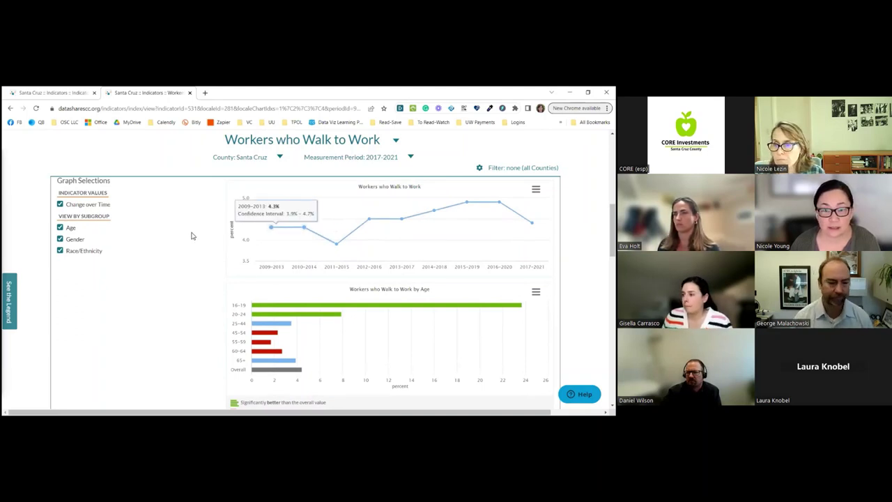
scroll(188, 237, up, 4)
scroll(265, 235, up, 2)
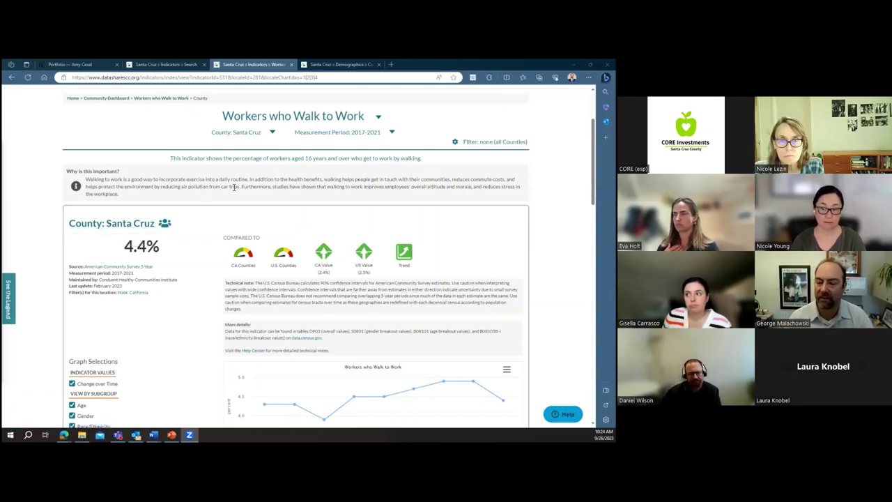
- Show confidence intervals on the Workers who Walk to Work by Age chart and inspect the 16-19 bar
scroll(230, 266, down, 2)
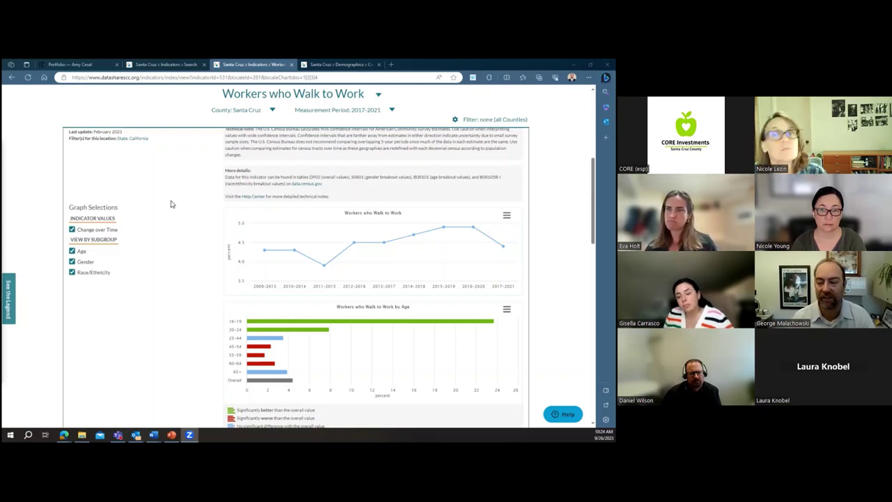
scroll(171, 204, down, 1)
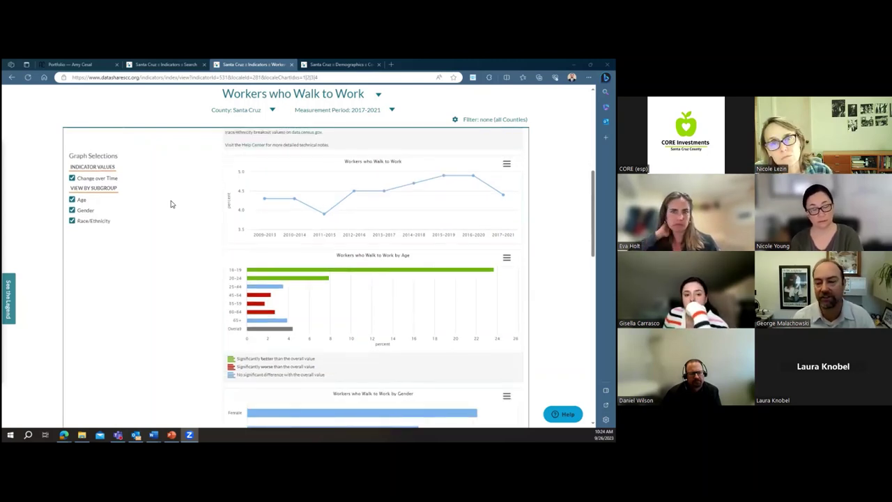
scroll(171, 204, down, 1)
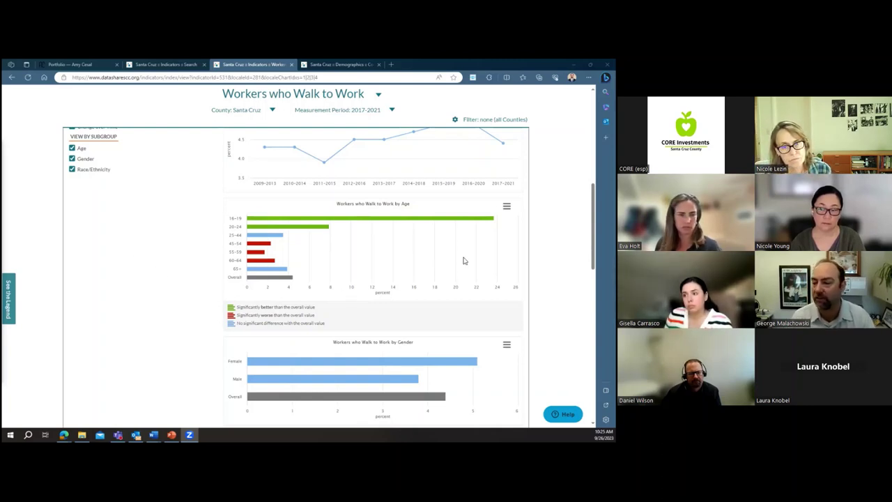
click(506, 207)
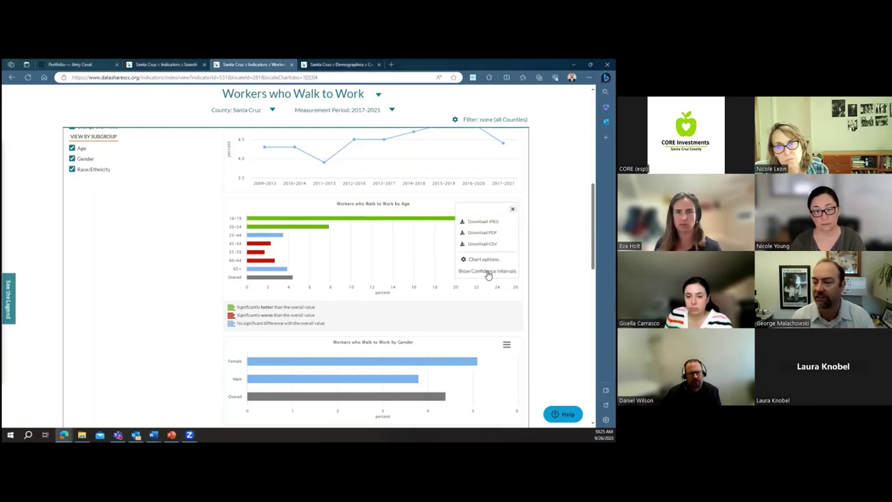
click(488, 271)
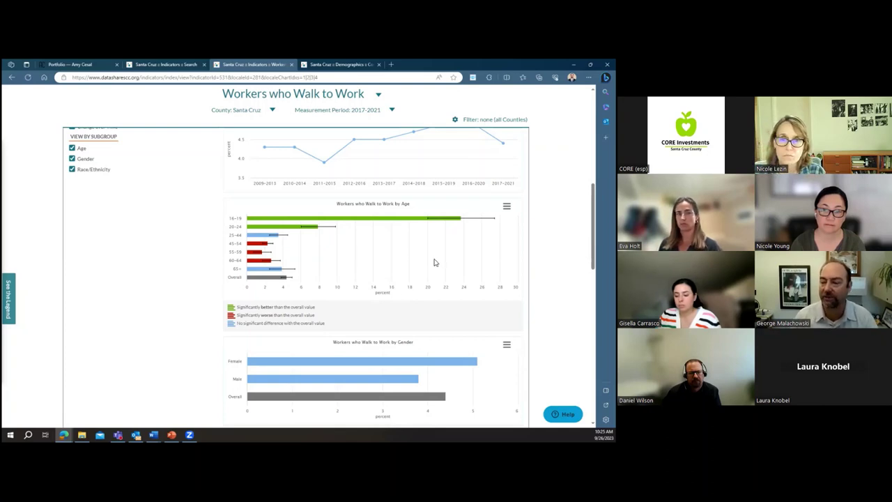
mouse_move(427, 219)
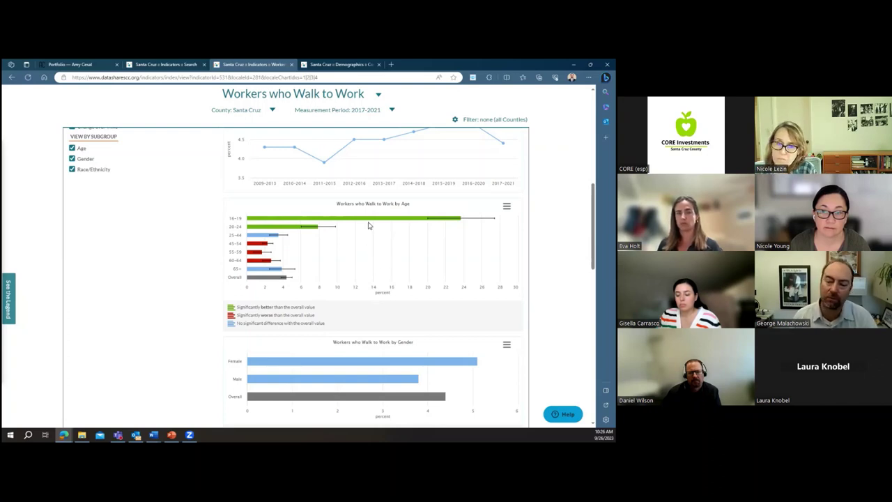
mouse_move(370, 219)
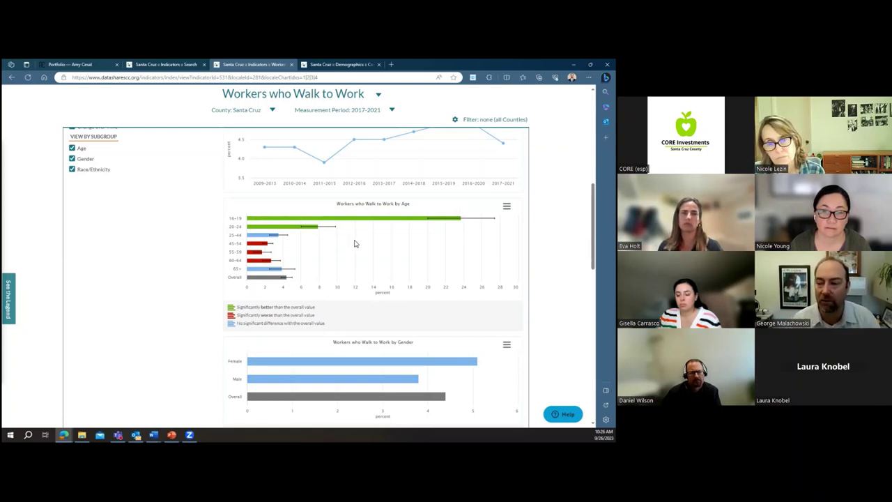
- Show confidence intervals on the Workers who Walk to Work by Gender chart and compare its bars, continuing to the Race/Ethnicity chart
scroll(362, 222, down, 1)
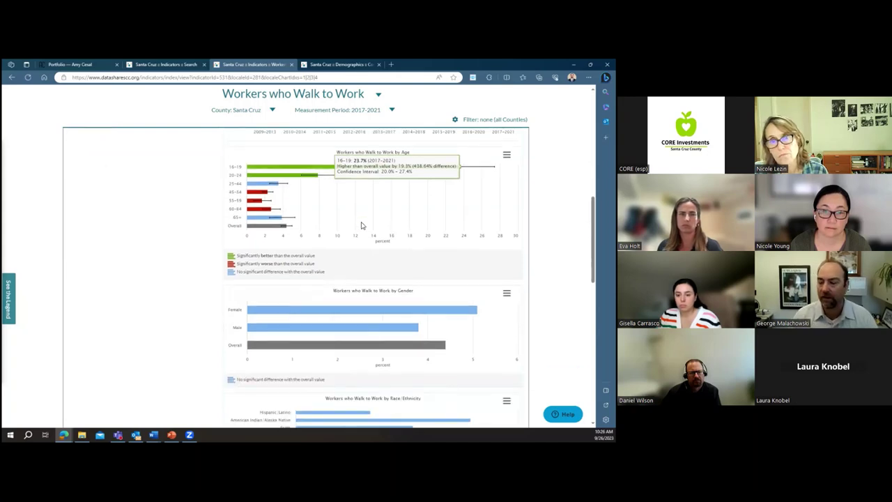
scroll(369, 216, down, 2)
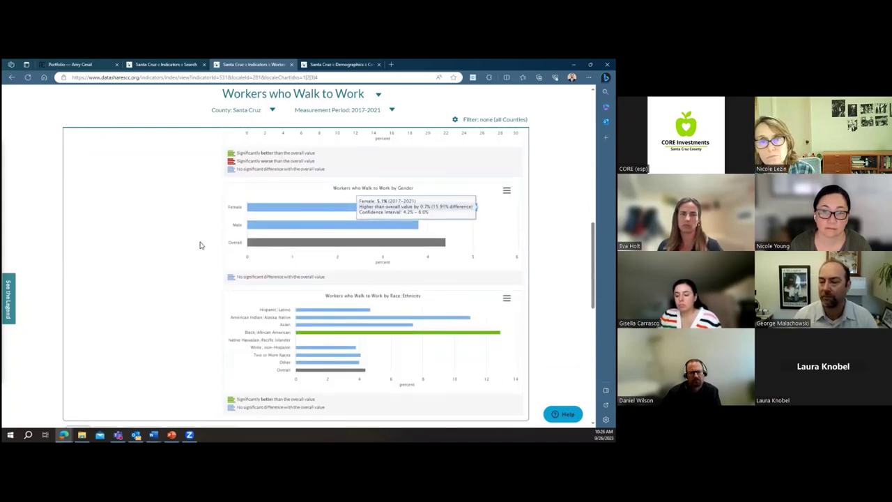
click(507, 190)
click(477, 257)
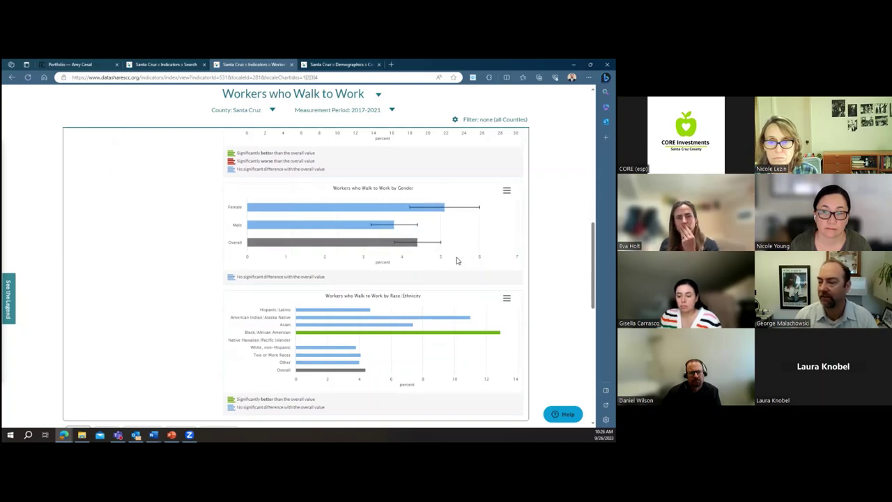
mouse_move(412, 244)
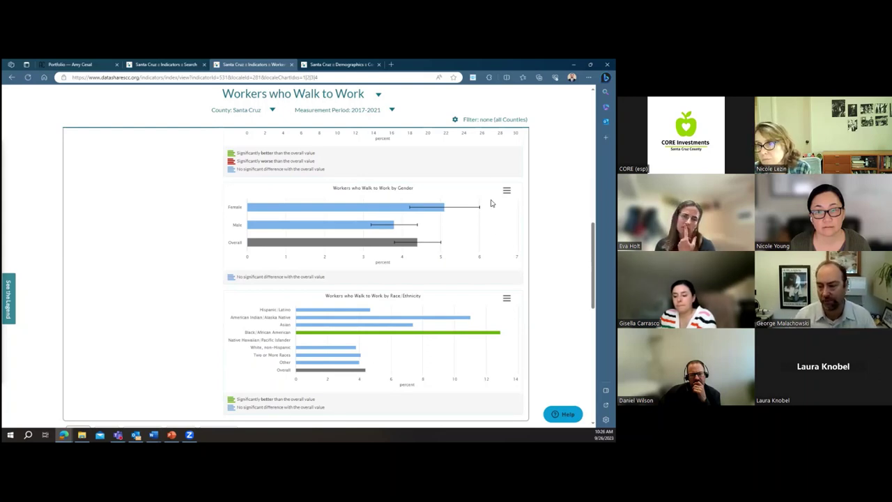
scroll(488, 202, down, 1)
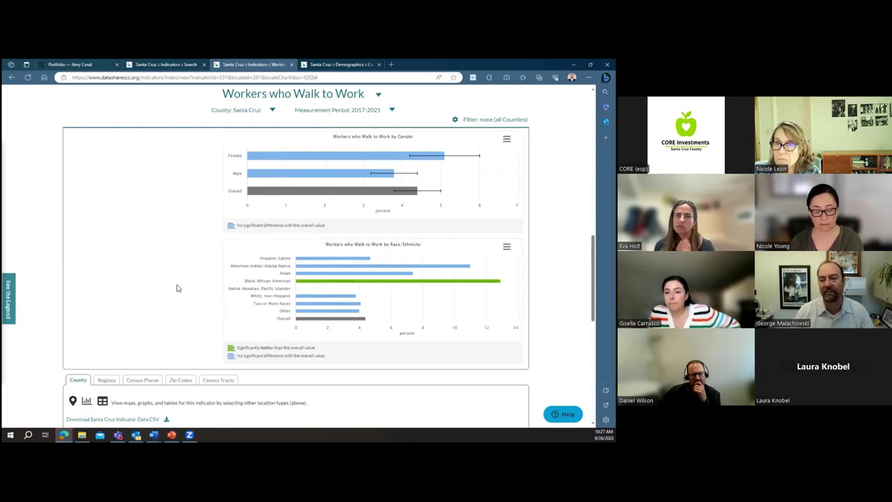
- Switch to the Santa Cruz County demographics page and review the Population by Race chart and table
click(167, 65)
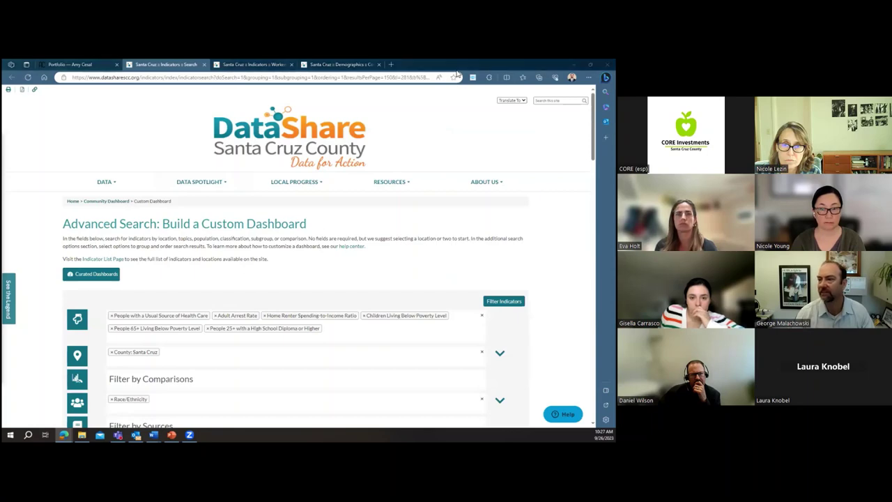
click(341, 64)
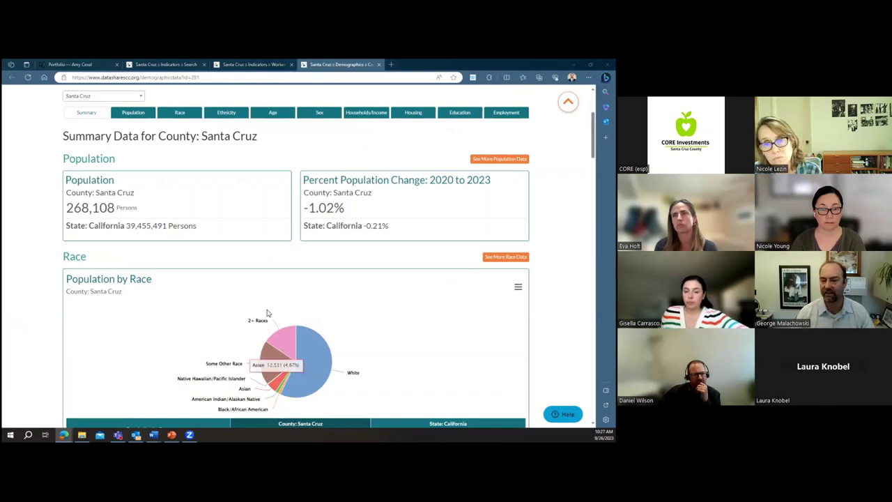
scroll(267, 313, down, 2)
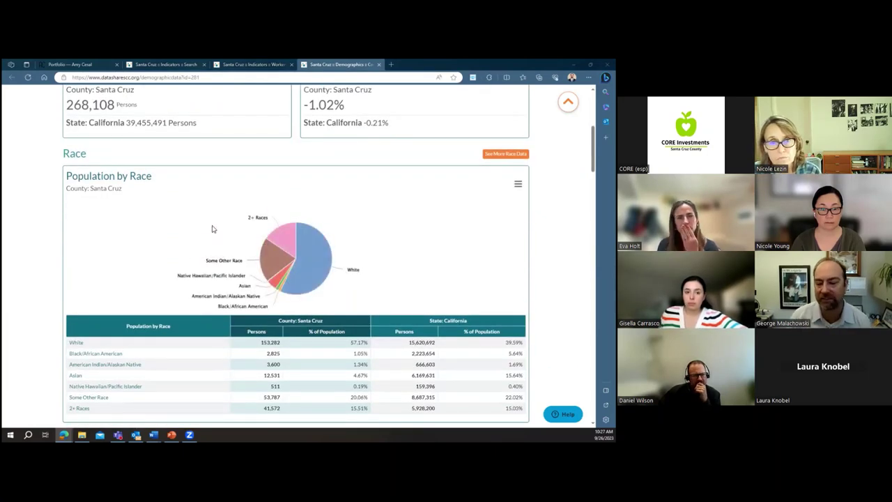
scroll(212, 229, down, 1)
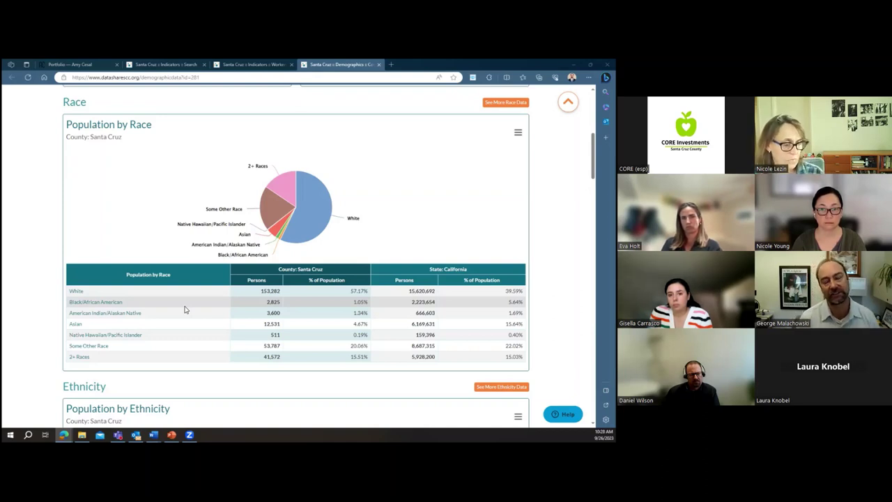
- Return to the Workers who Walk to Work indicator and show confidence intervals on its Race/Ethnicity chart
click(272, 66)
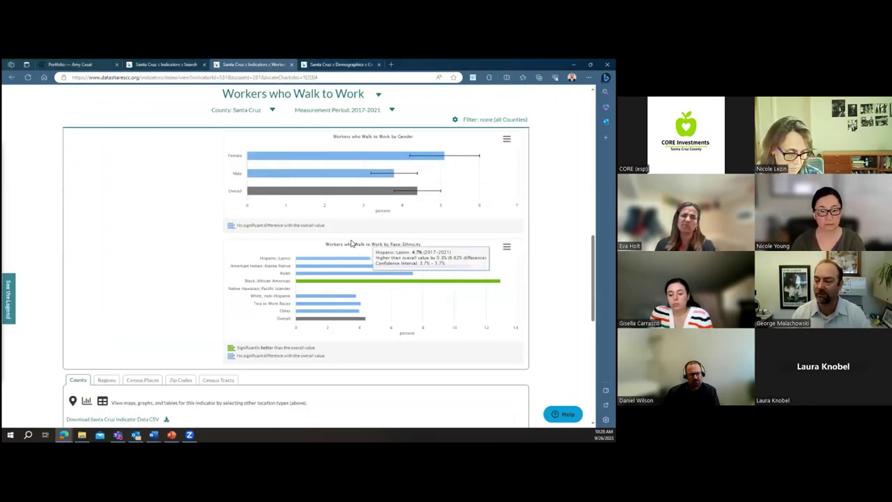
click(506, 247)
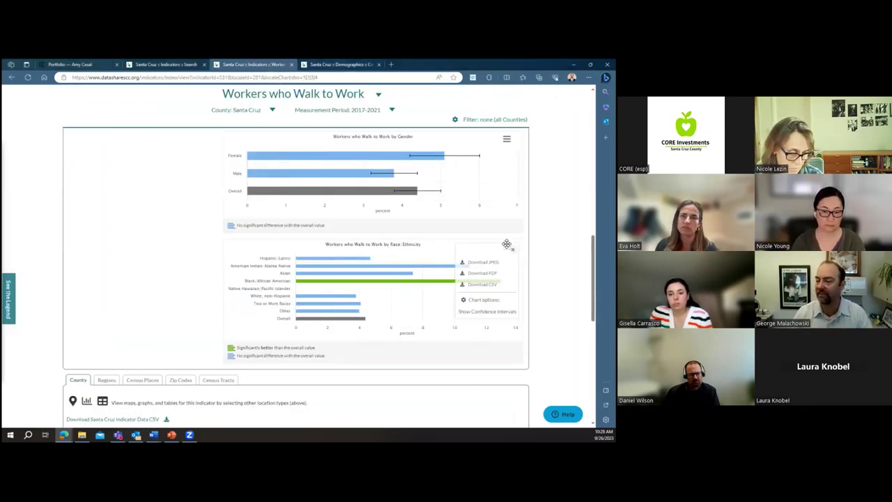
click(474, 313)
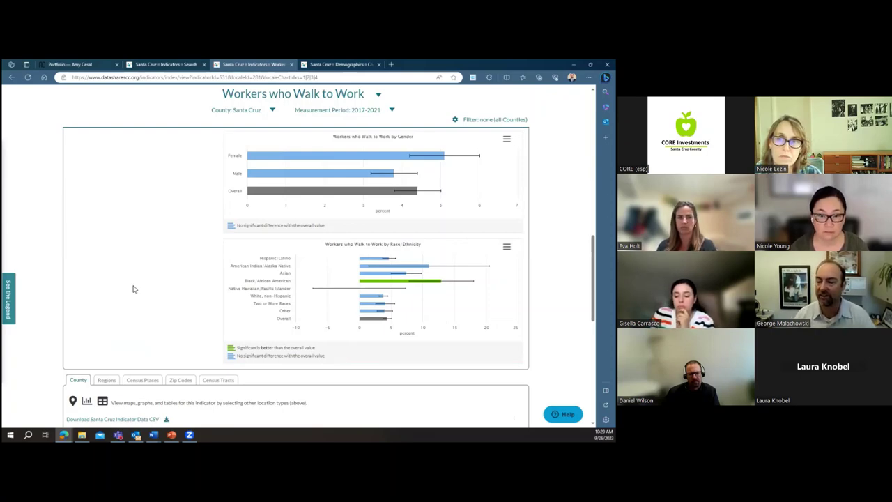
mouse_move(393, 281)
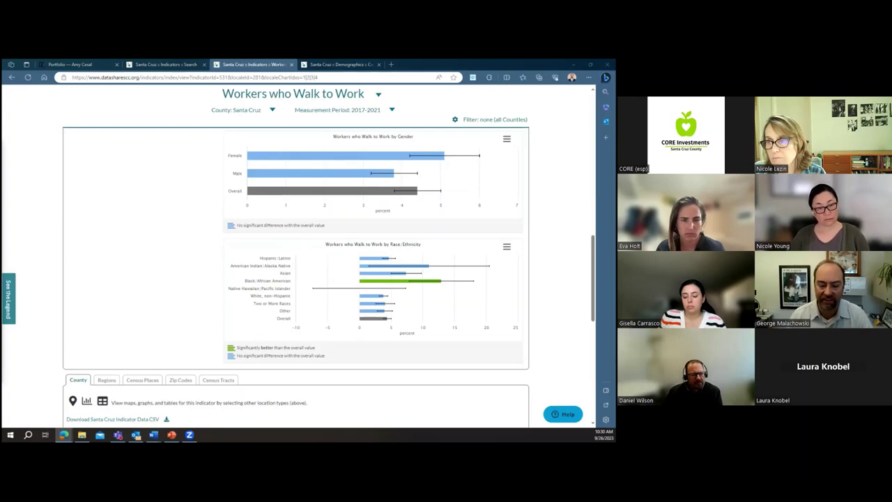
- Switch to the Bilingual Data Literacy presentation in PowerPoint and start the slide show at the Indicator Measurement Glossary Terms slide
click(171, 435)
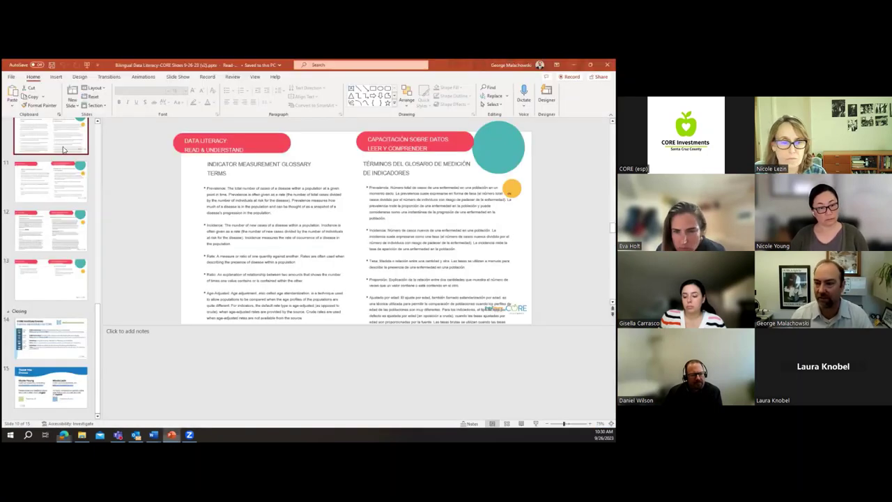
click(255, 78)
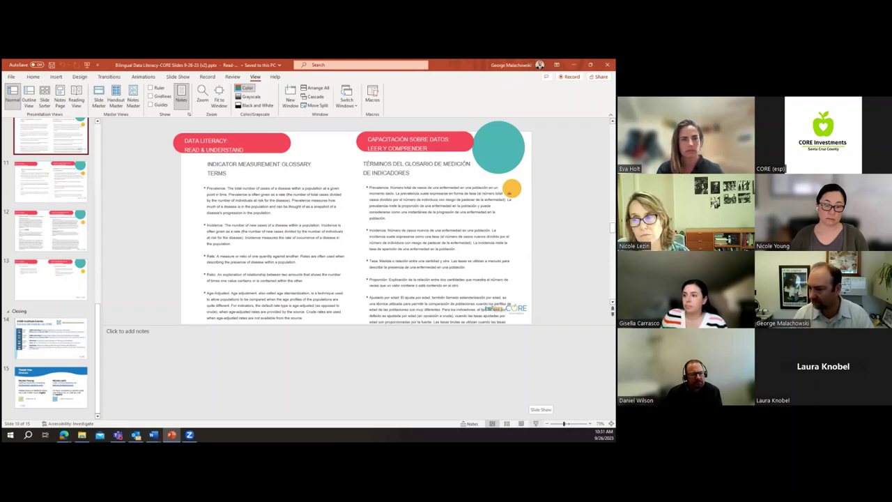
click(535, 423)
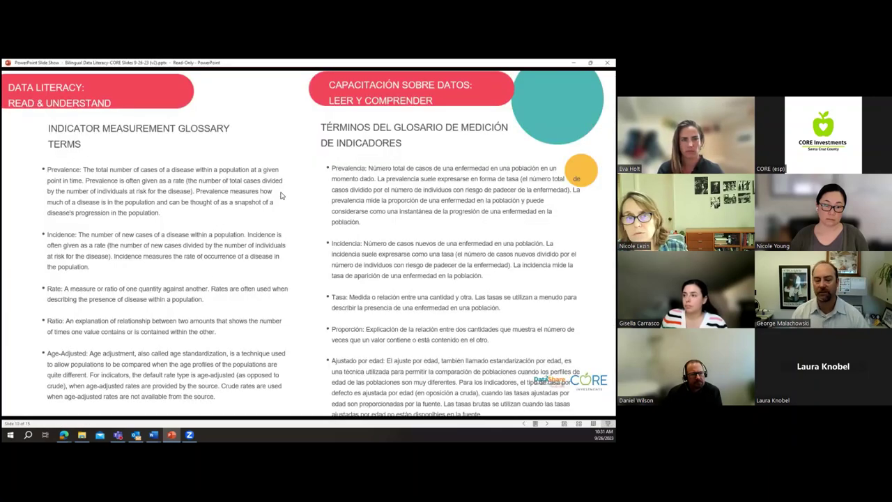